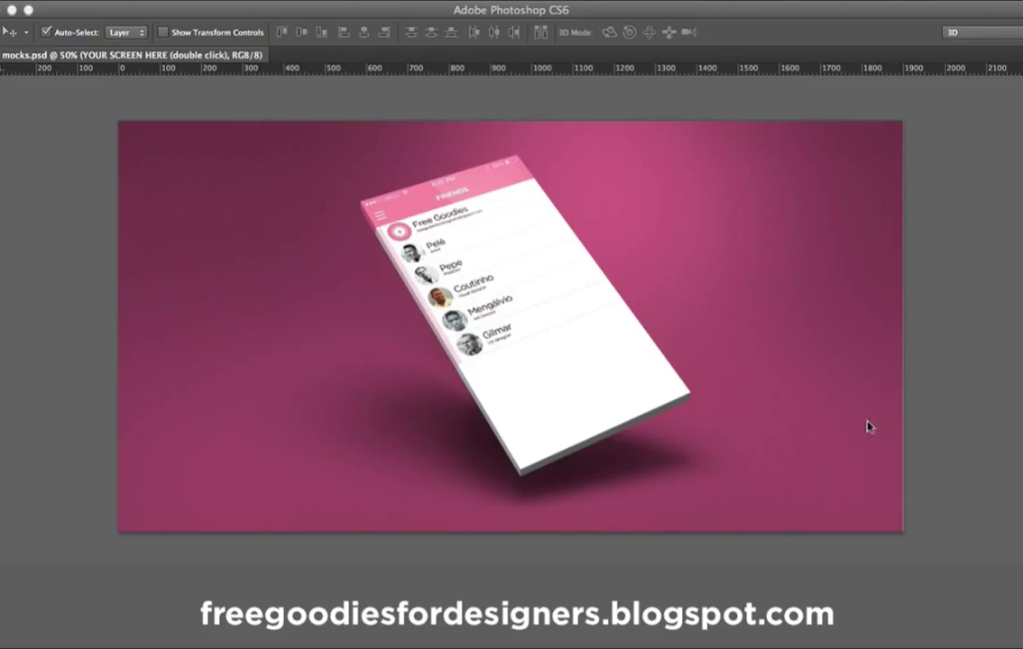
Step: Bring up the Layers and Timeline panels and uncover more of the canvas and phone shadow
left_click(270, 1)
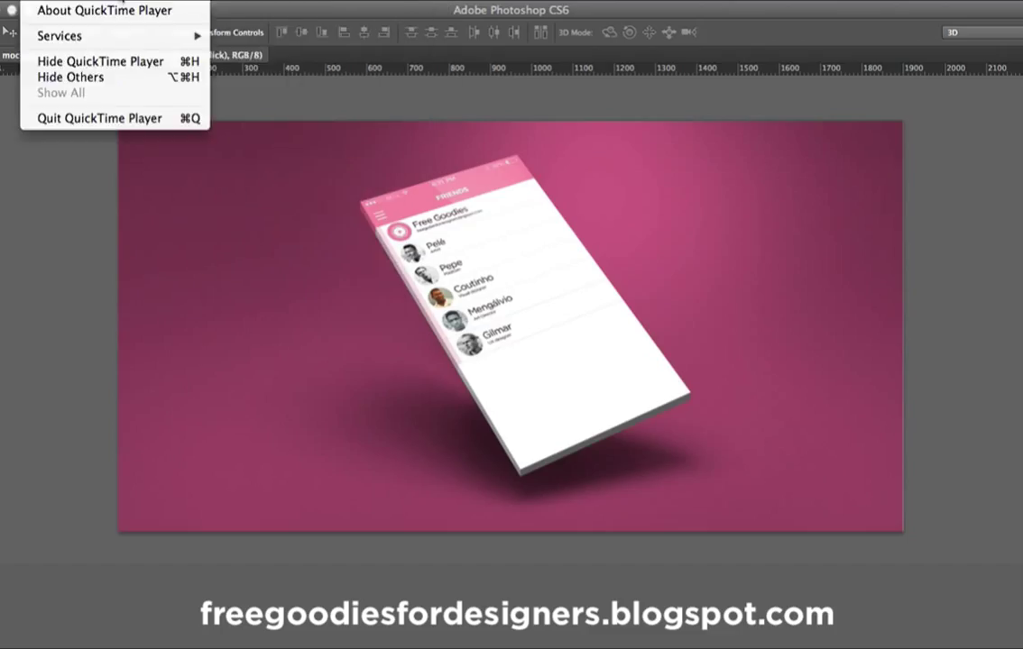
mouse_move(154, 0)
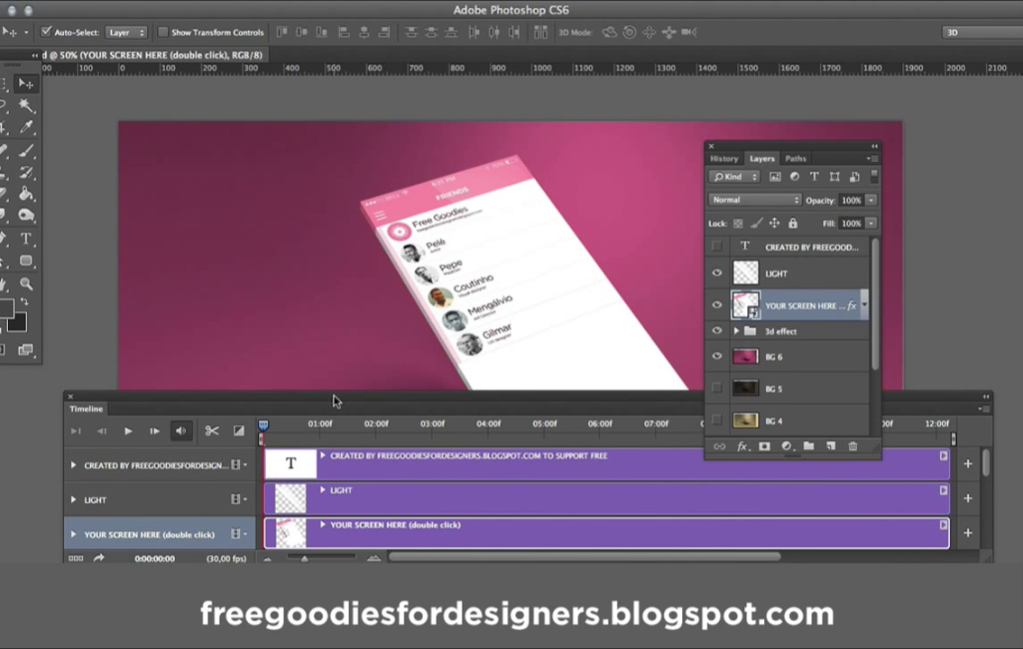
left_click_drag(332, 401, 306, 519)
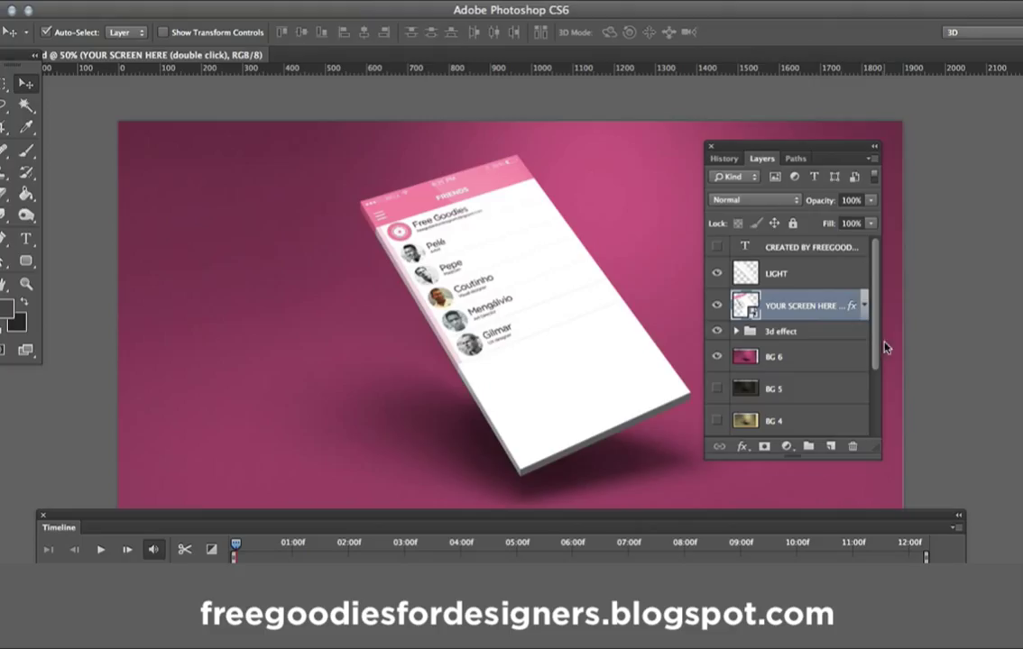
Step: Toggle the LIGHT overlay off and back on, then select the YOUR SCREEN HERE layer
left_click(809, 272)
left_click(718, 275)
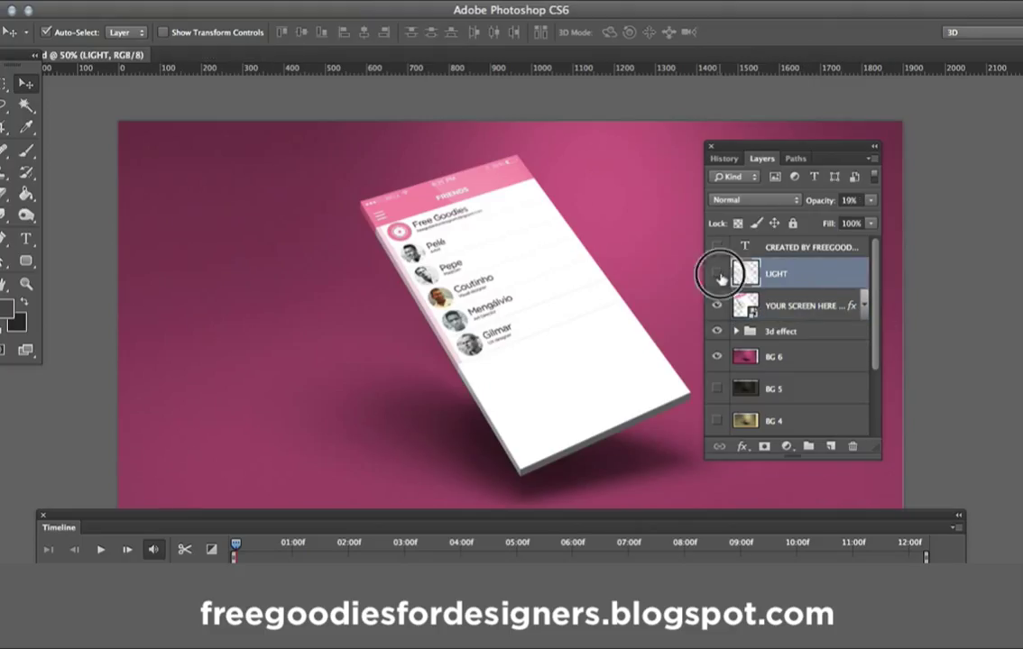
left_click(718, 274)
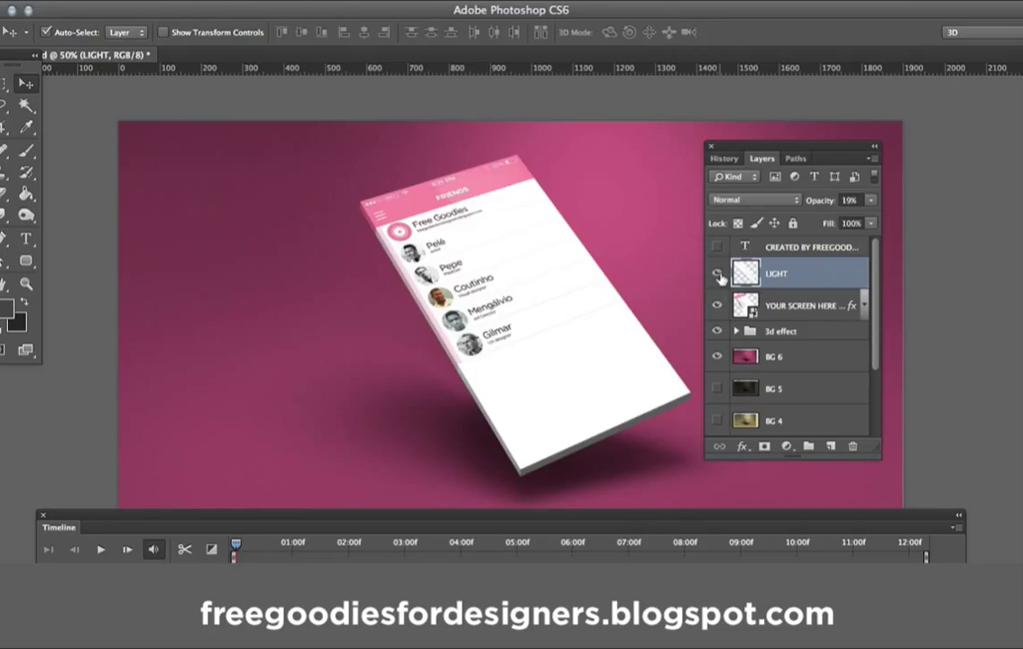
left_click(754, 311)
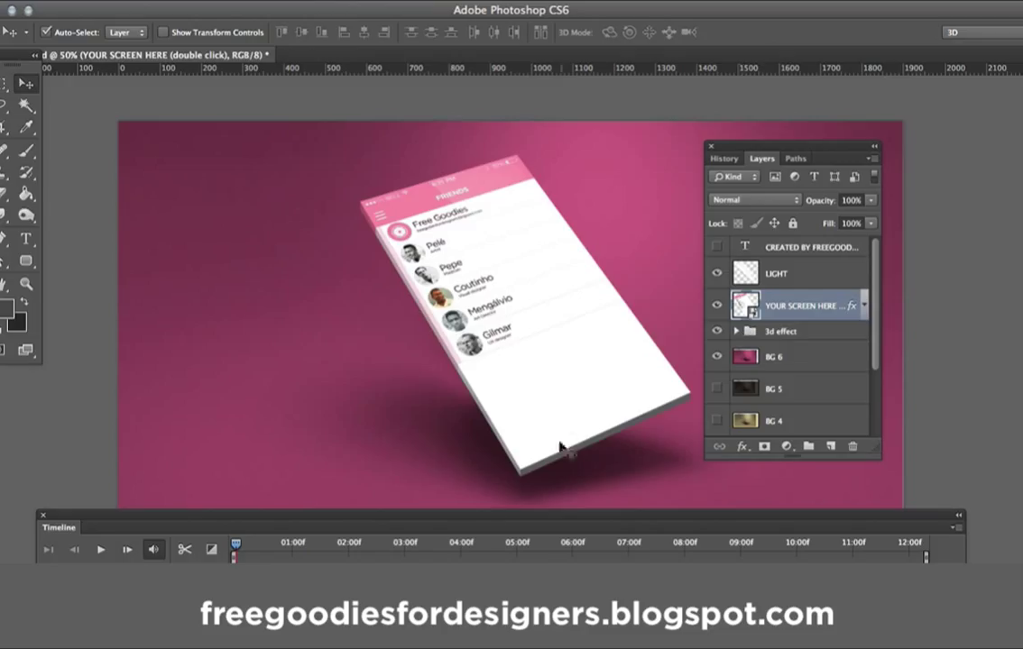
left_click_drag(527, 522, 504, 462)
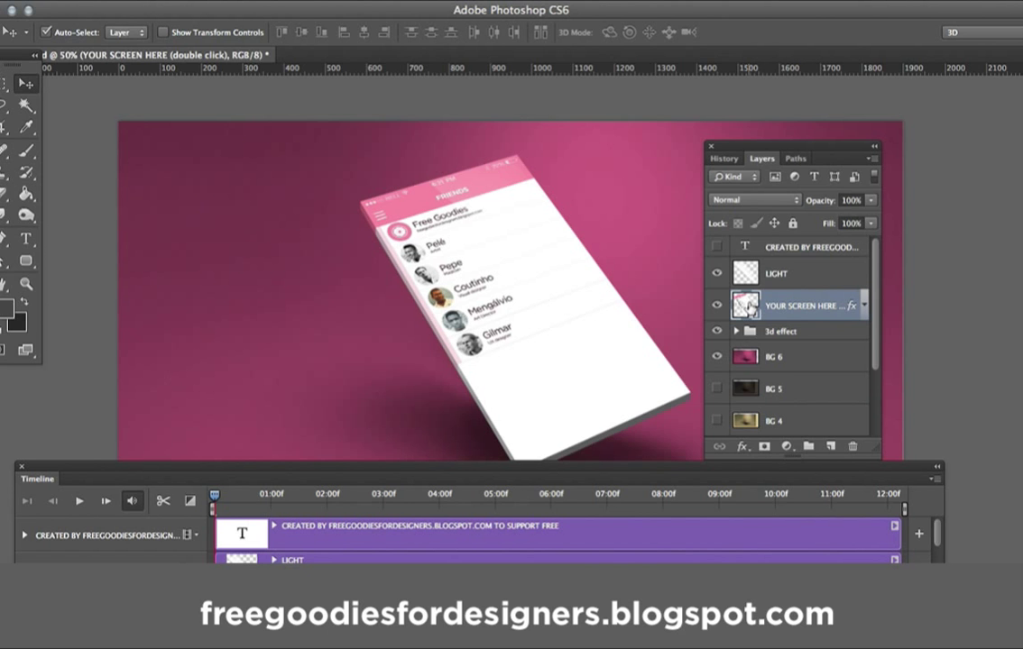
Step: Open the YOUR SCREEN HERE smart object as Shape 51.psb and select its TOPBAR layer
double_click(748, 306)
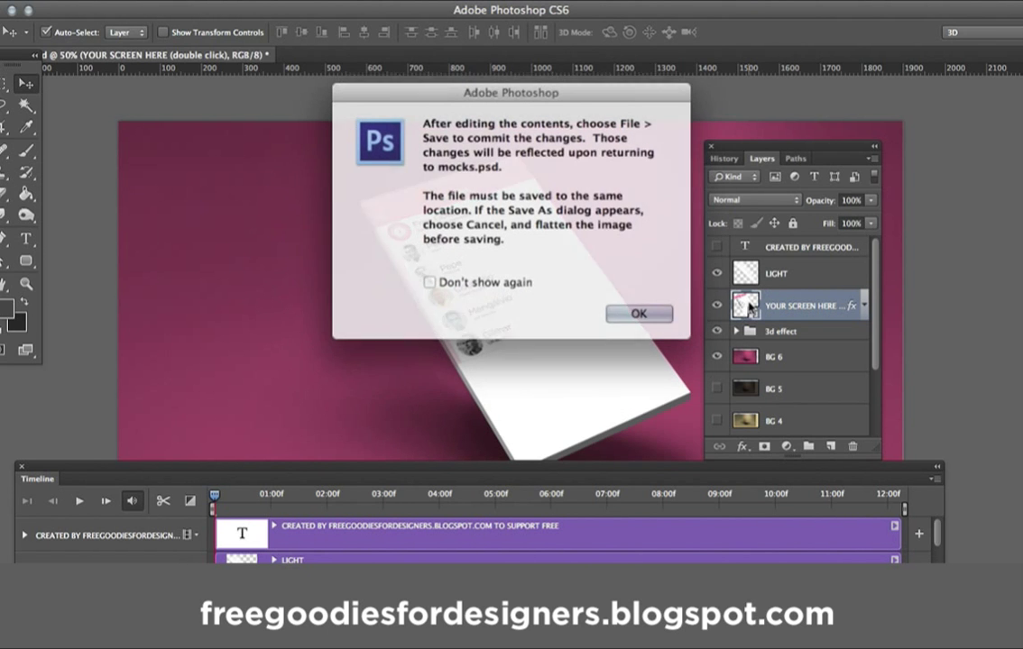
left_click(635, 310)
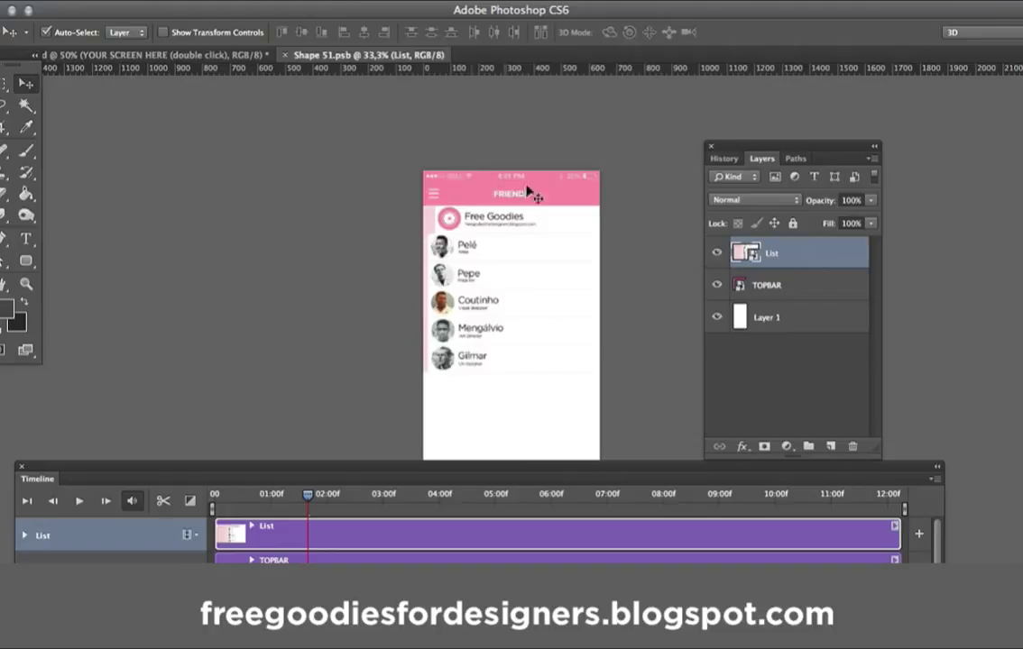
left_click(799, 290)
double_click(738, 285)
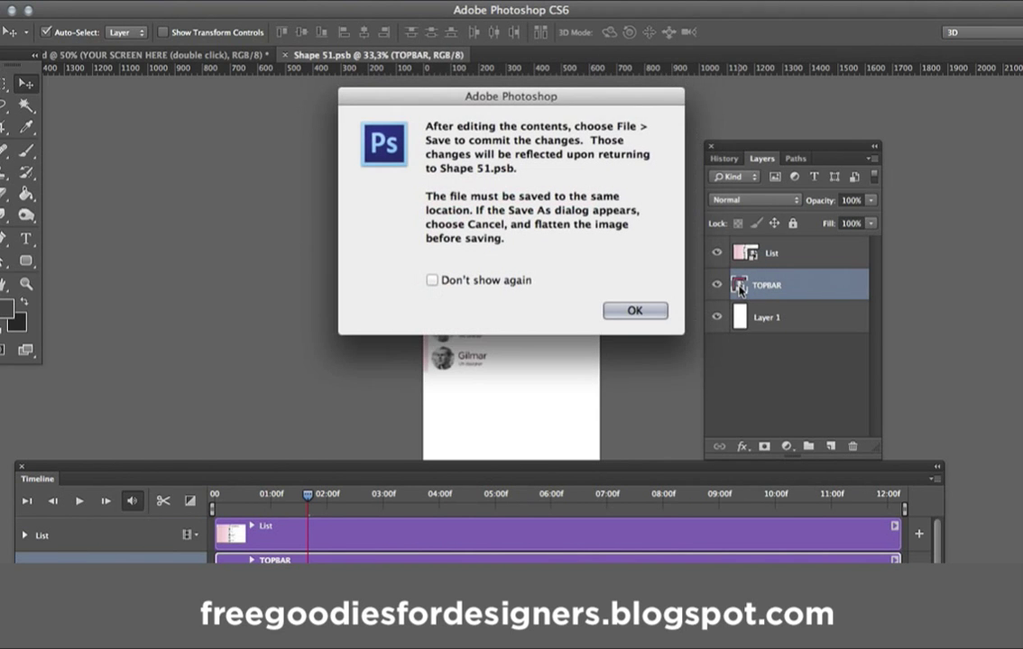
left_click(657, 314)
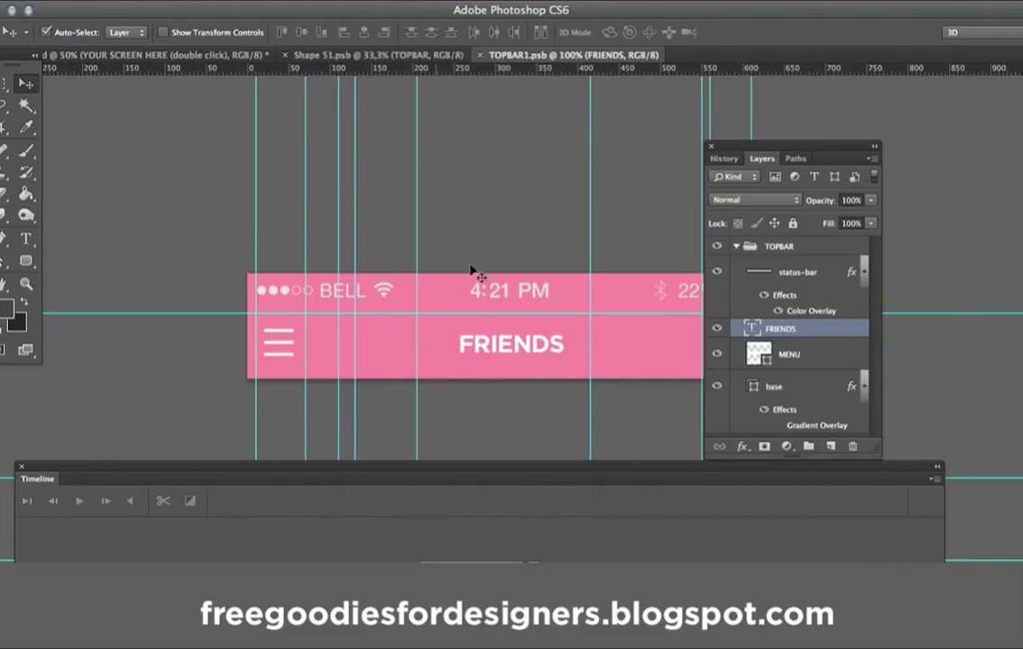
left_click(479, 56)
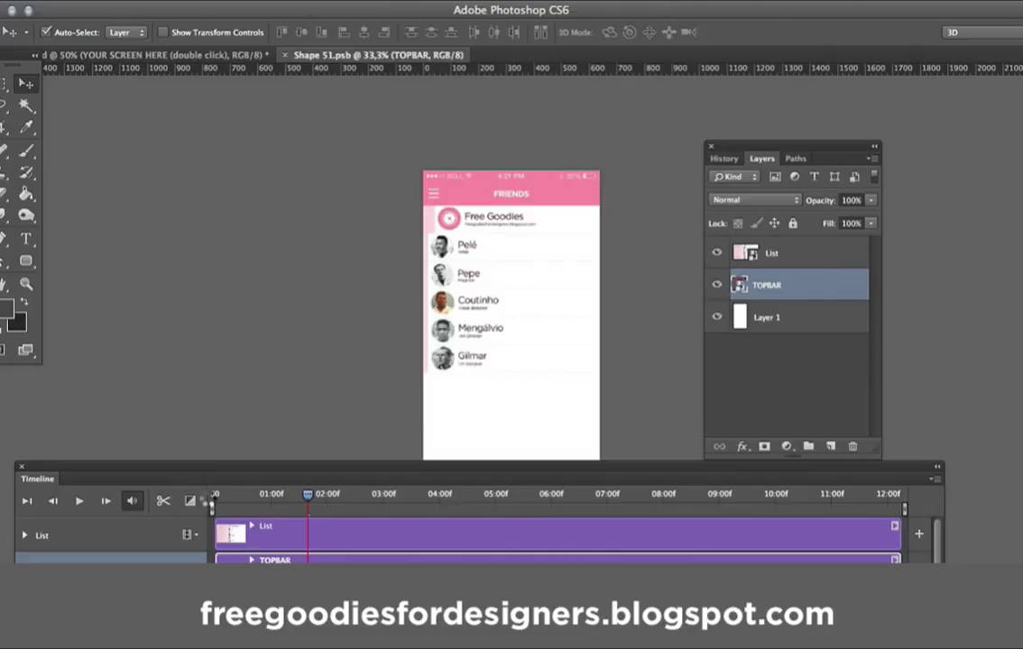
Step: Play and scrub the Shape 51.psb animation to the first row's swipe, then select the List layer
left_click(215, 495)
key("space")
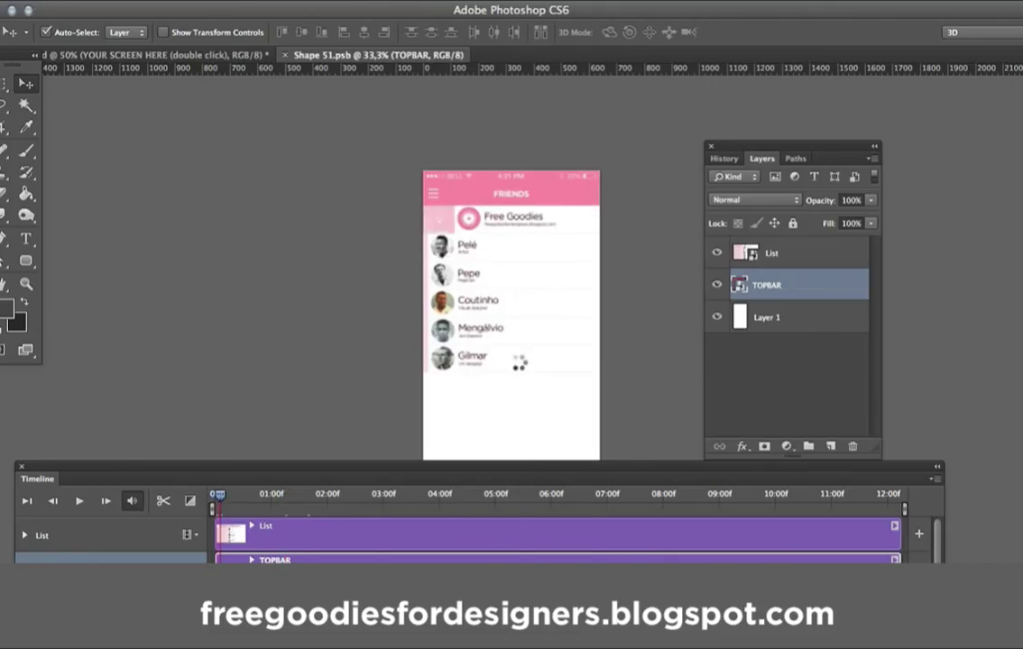
left_click_drag(216, 495, 227, 498)
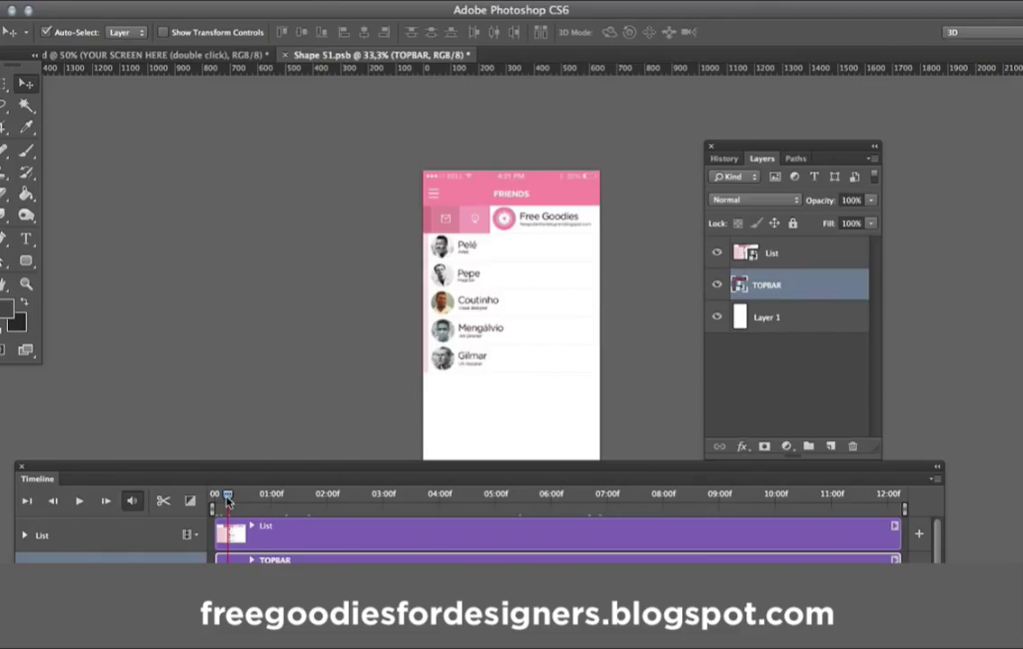
key("space")
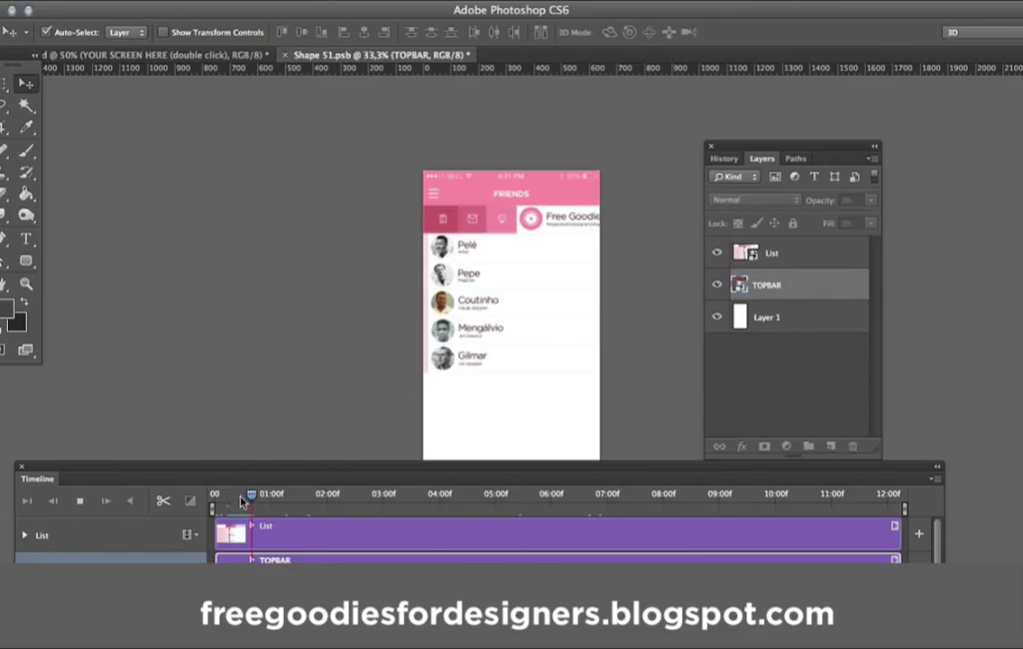
left_click(325, 495)
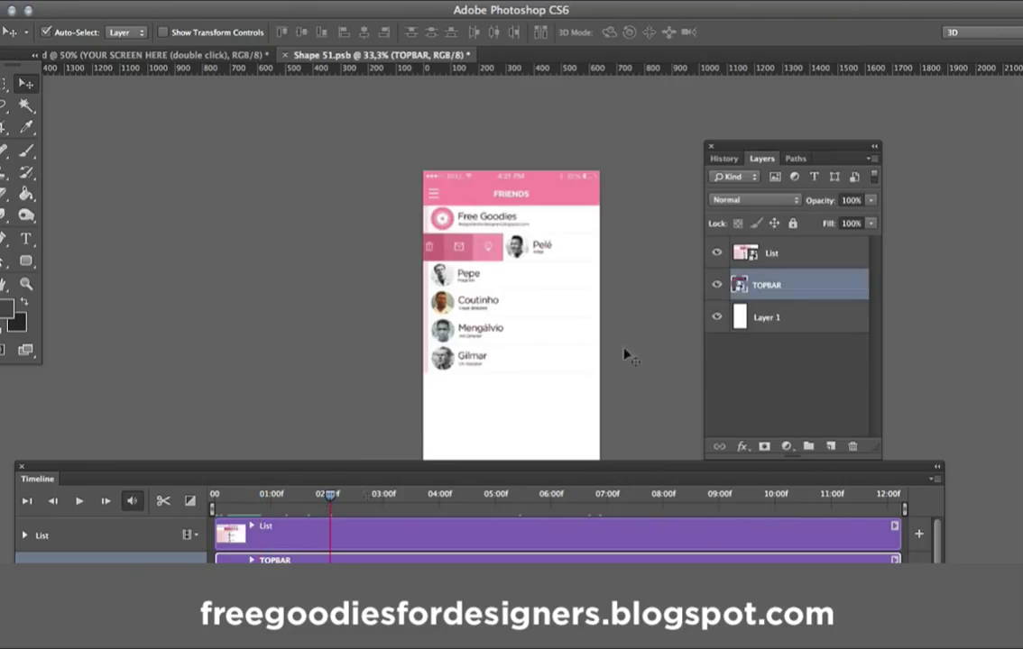
left_click(749, 255)
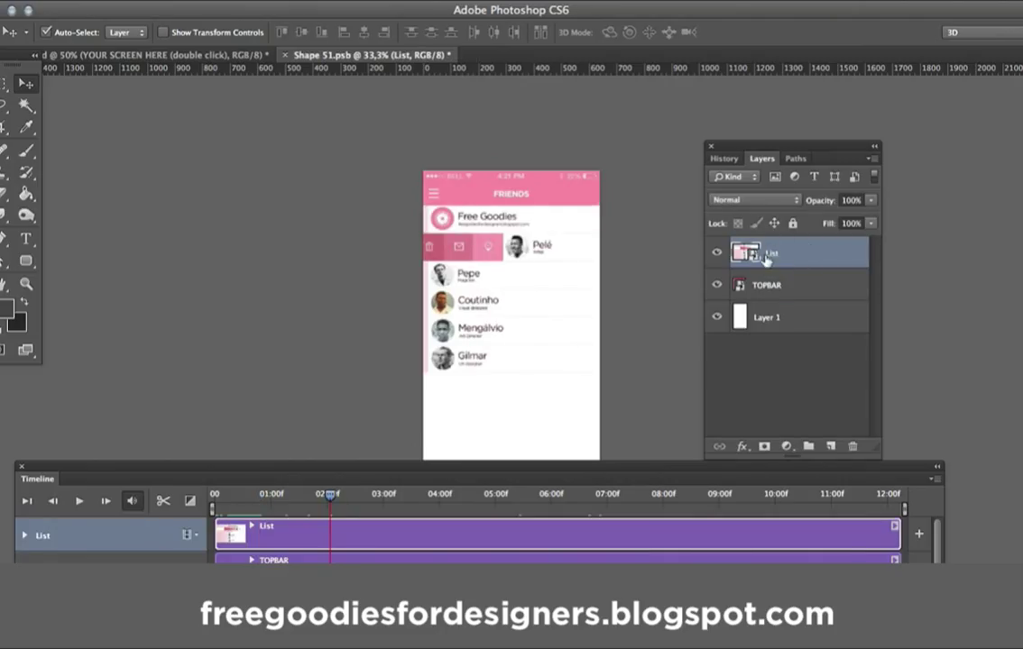
Step: Open List1.psb and set the playhead near 04:22f, where the third row's menu is open
double_click(751, 256)
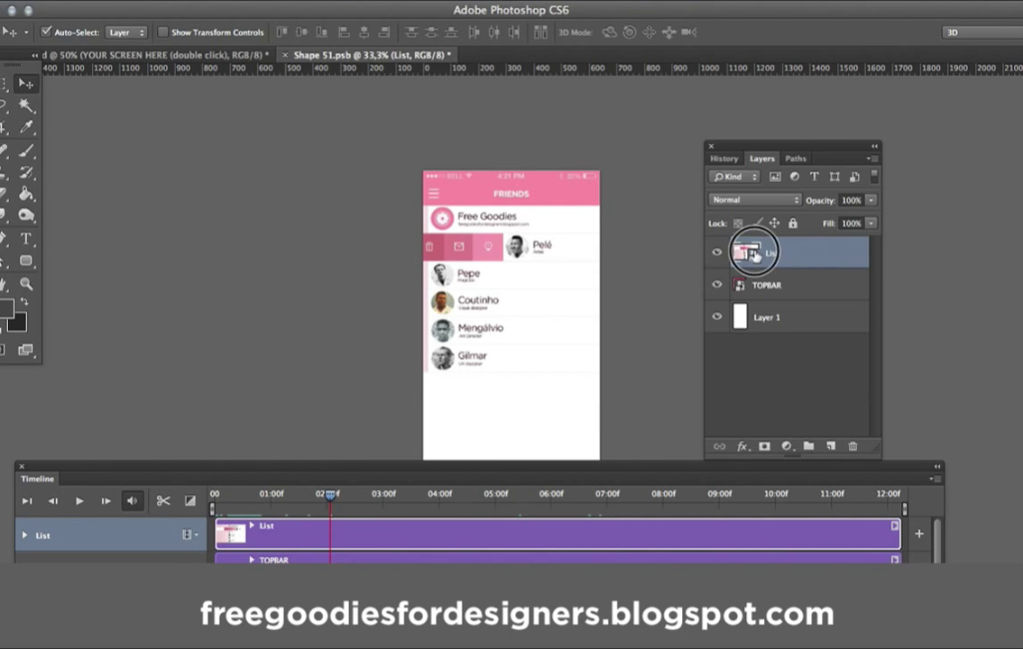
left_click(635, 311)
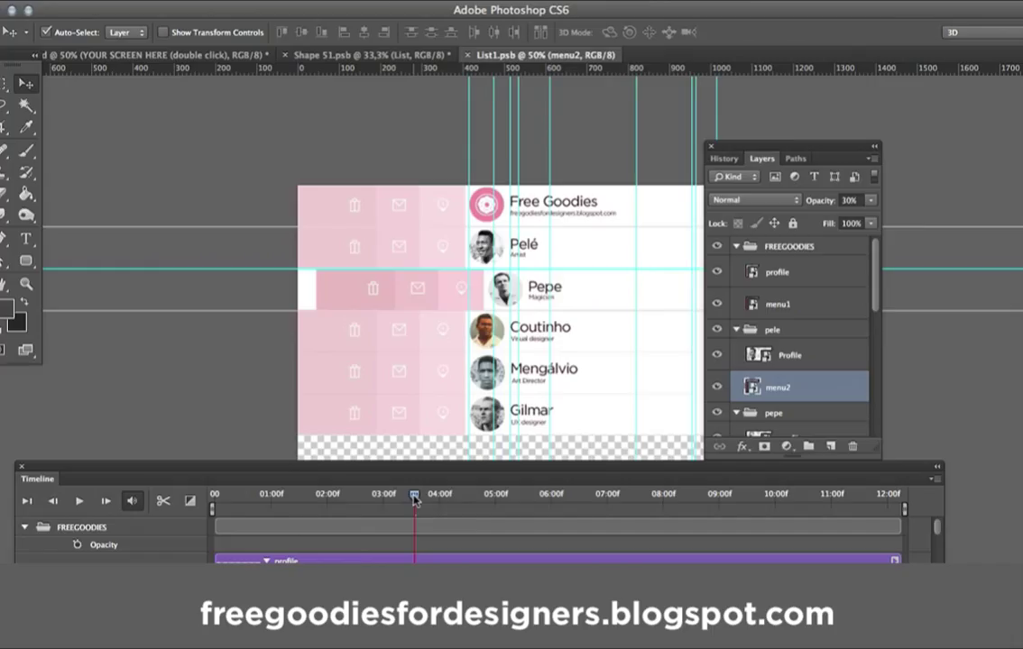
left_click_drag(413, 495, 442, 475)
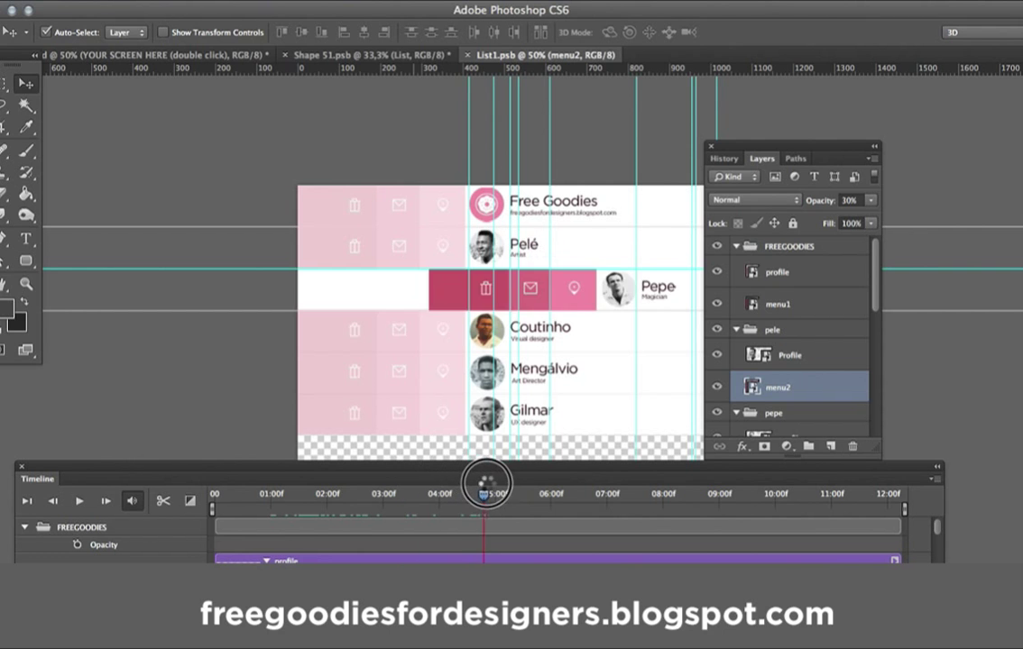
left_click(475, 495)
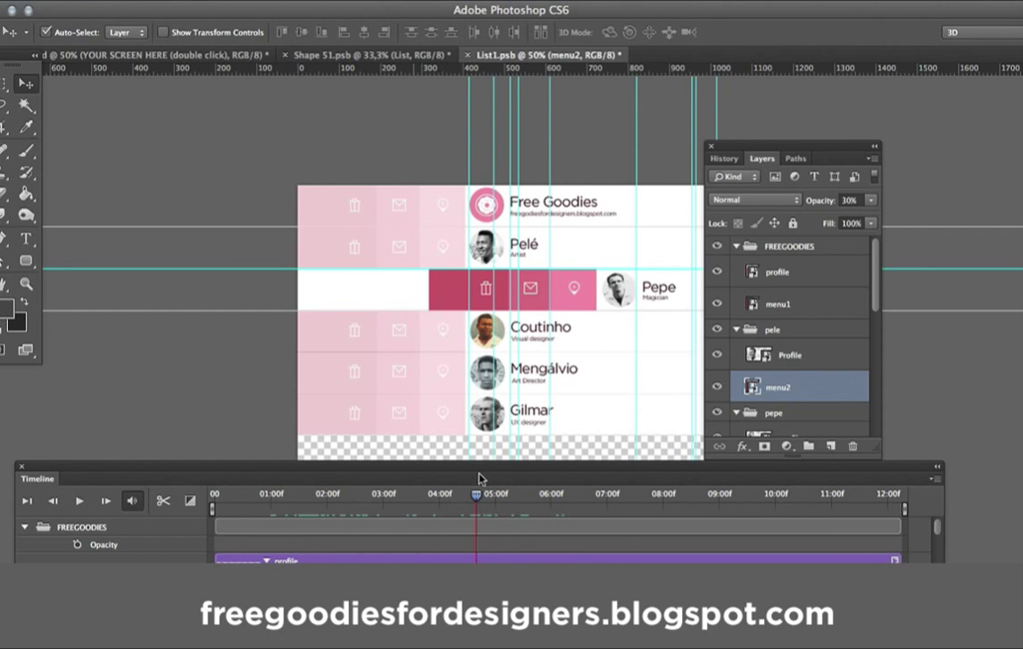
left_click_drag(473, 466, 470, 217)
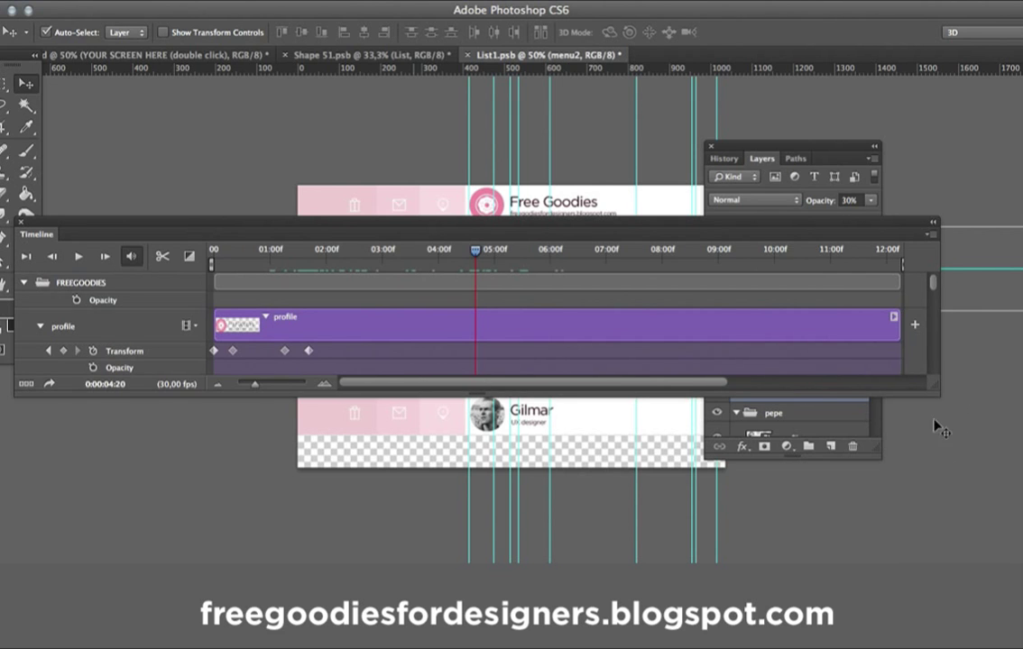
Step: Enlarge and scroll the Timeline to inspect the row keyframes, then close the Timeline panel
left_click_drag(934, 422, 938, 563)
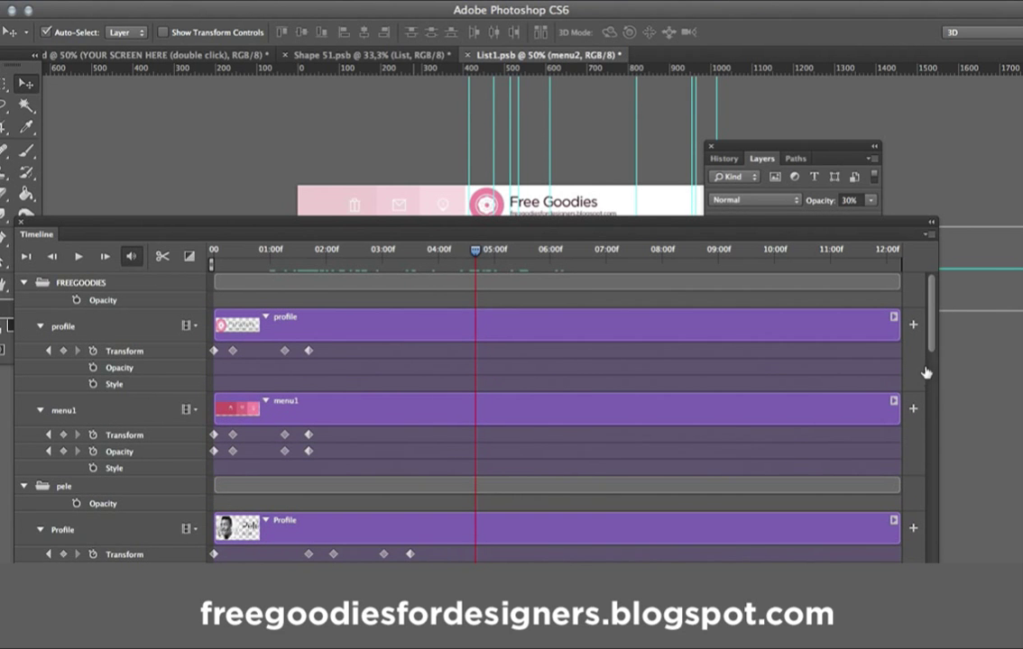
left_click_drag(930, 294, 917, 352)
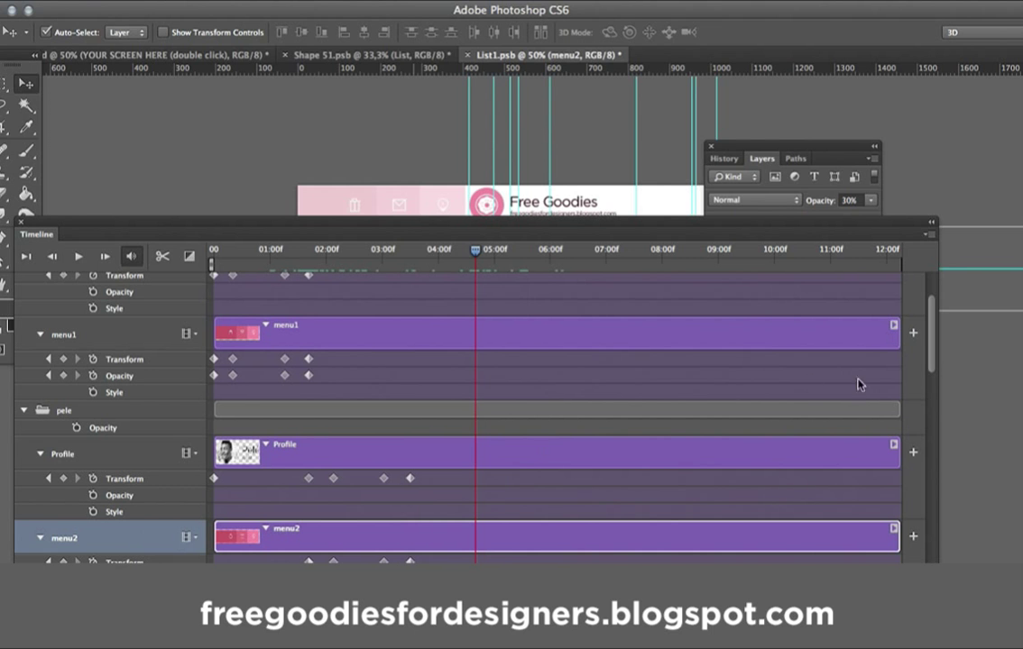
left_click_drag(924, 361, 930, 559)
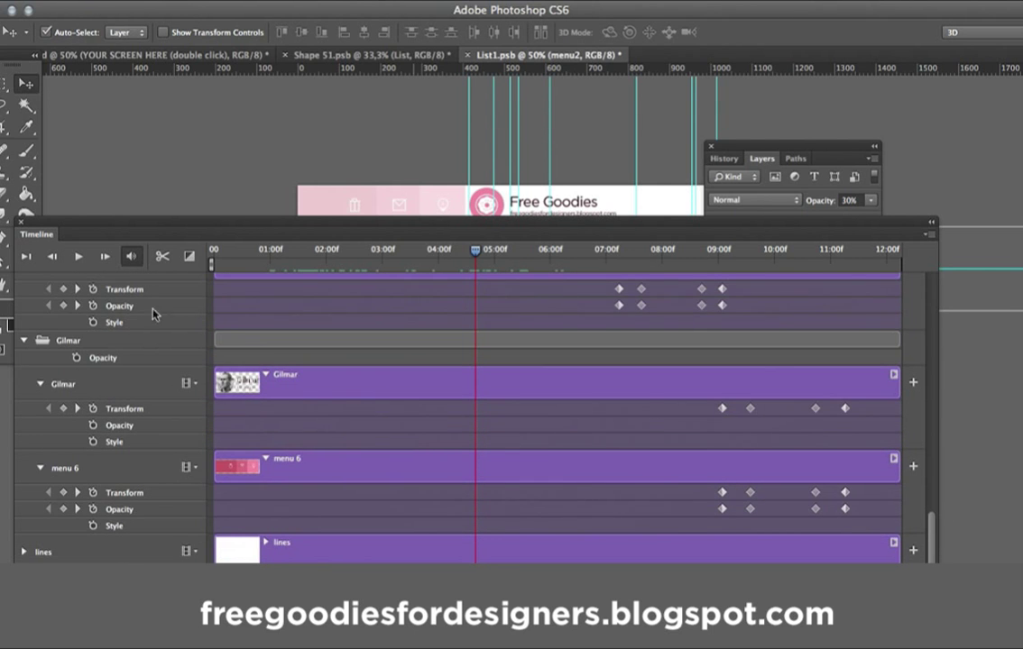
left_click(20, 224)
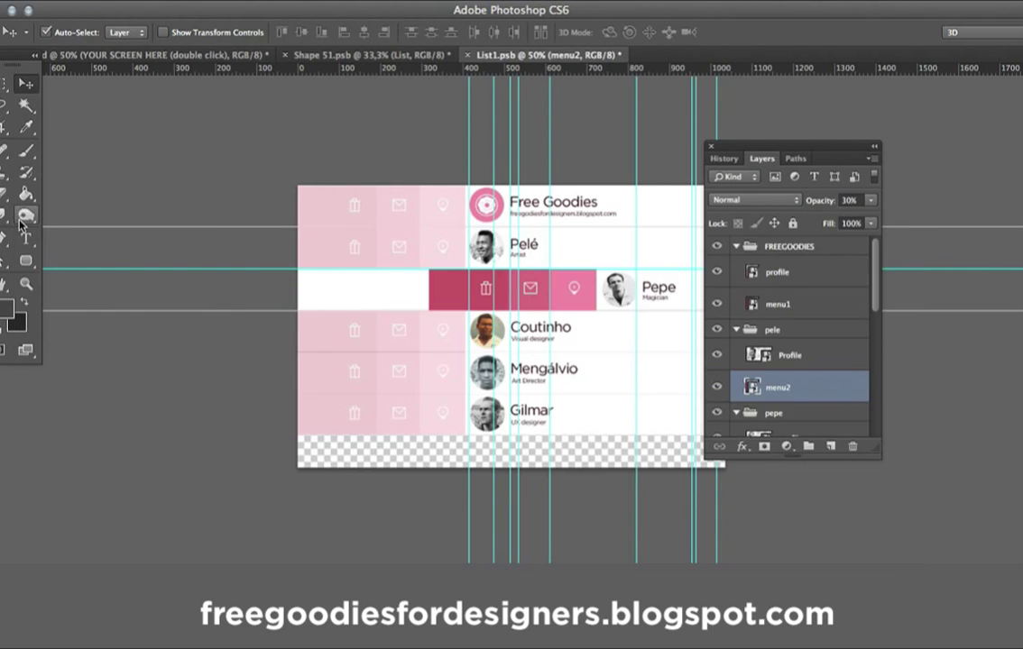
Step: Collapse the FREEGOODIES and first four friends' layer groups, selecting the last friend's group
left_click(736, 246)
left_click(735, 265)
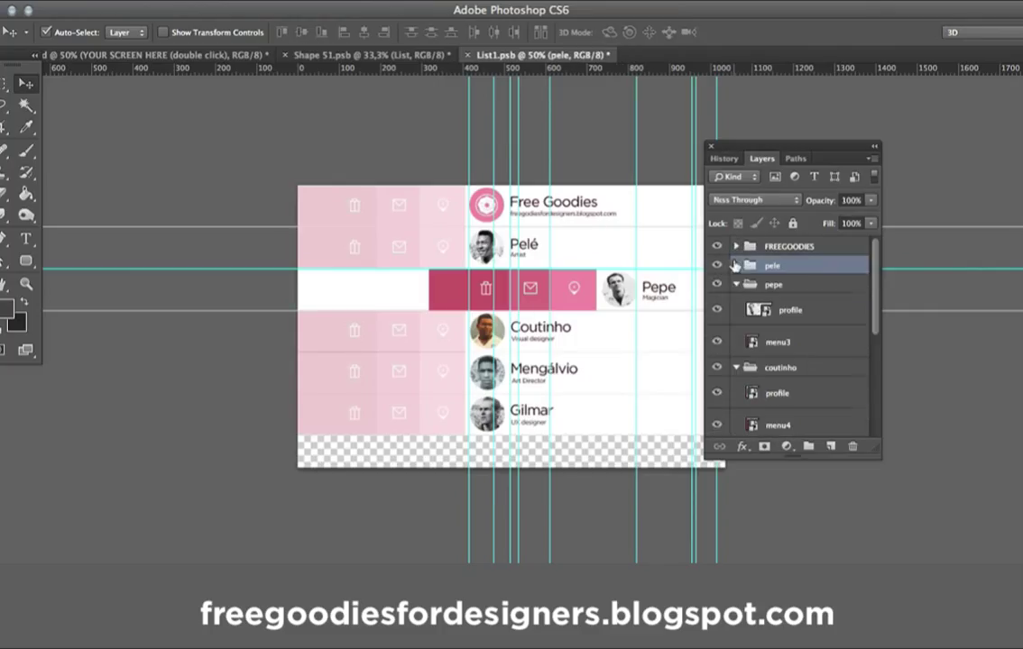
left_click(736, 285)
left_click(736, 304)
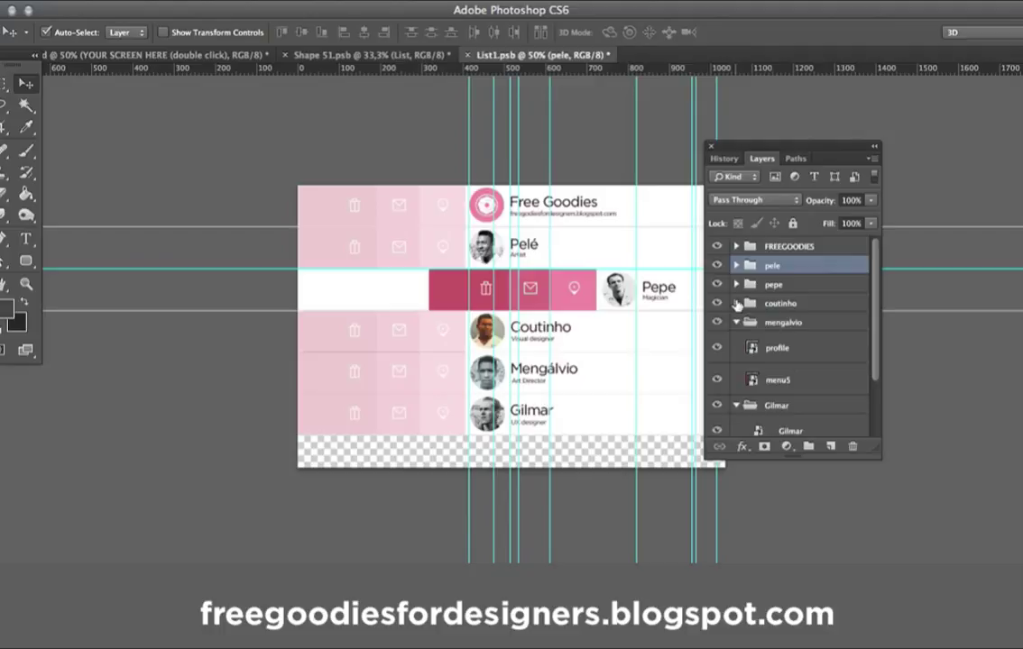
left_click(736, 322)
left_click(736, 342)
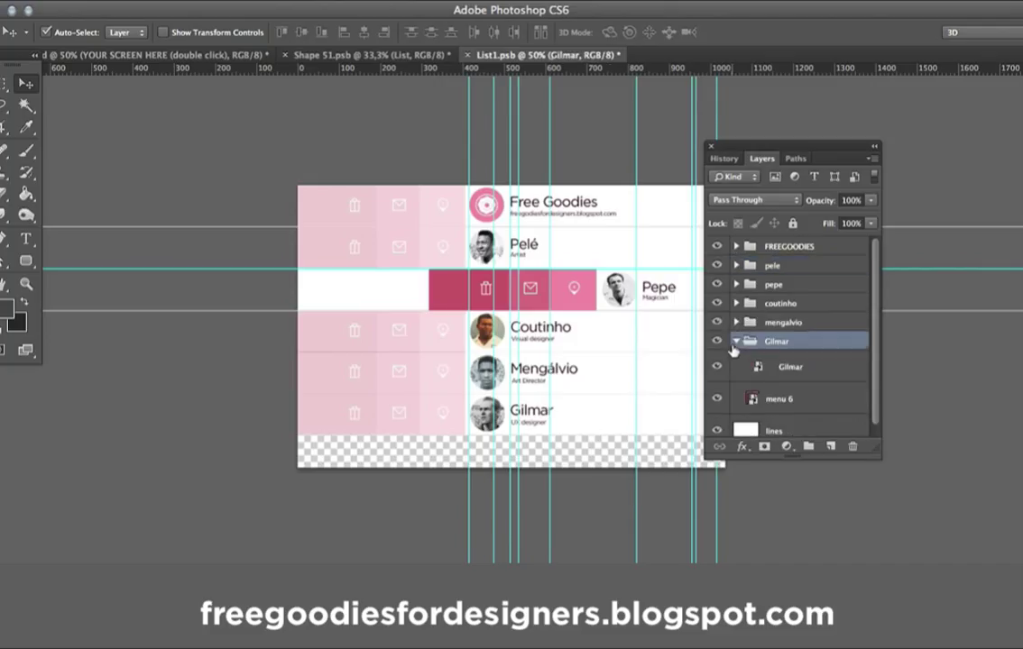
Step: Collapse Gilmar, zoom the list to 100%, and expand FREEGOODIES to select its profile layer
left_click(736, 342)
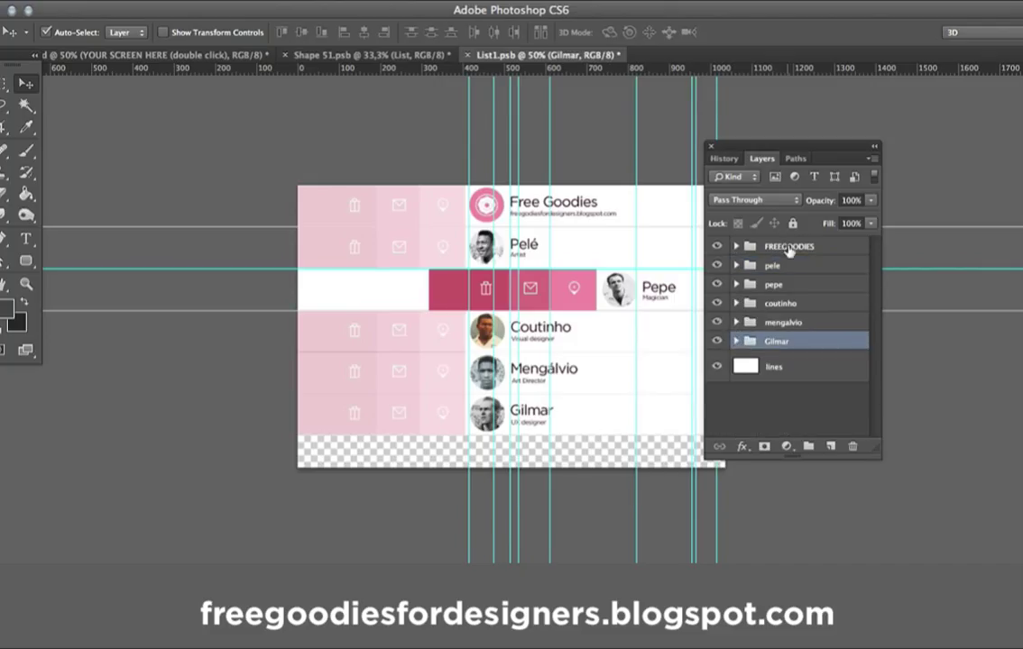
left_click(789, 248)
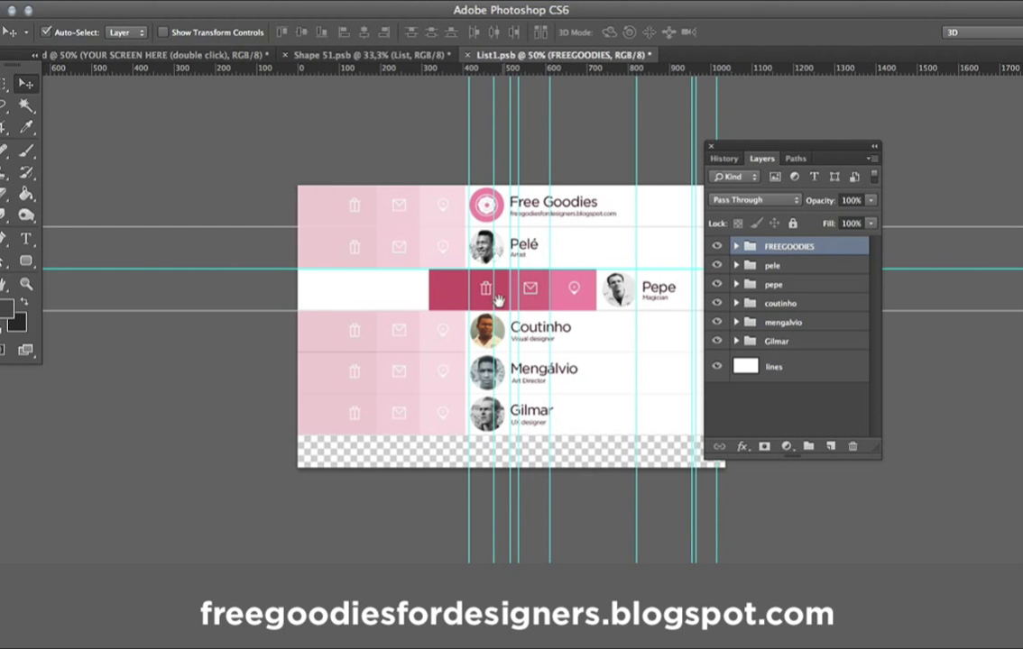
left_click(558, 305)
left_click(559, 305)
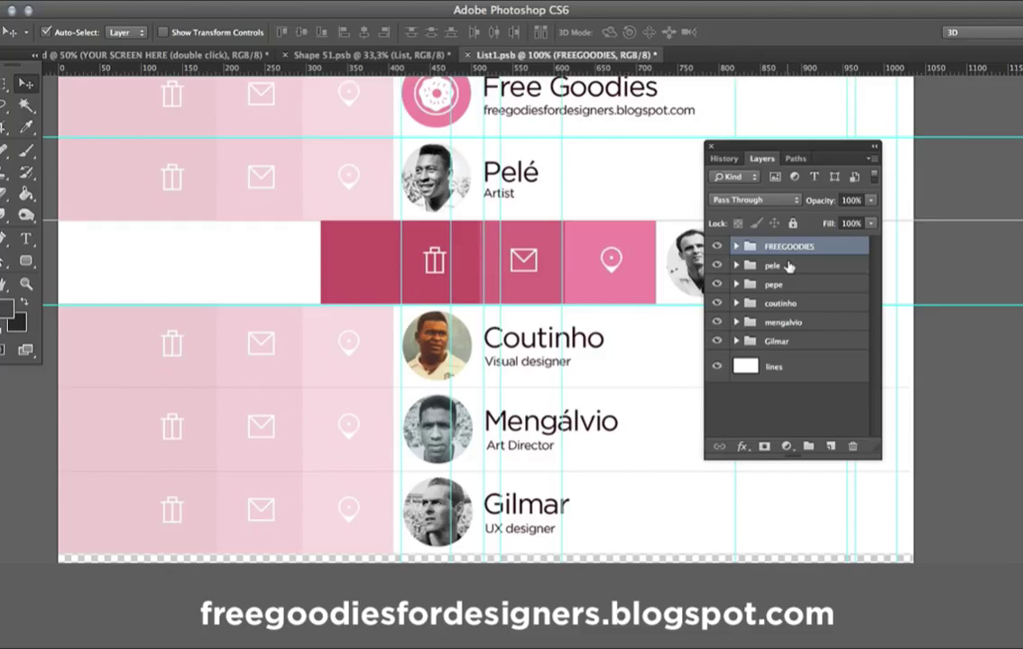
left_click(736, 246)
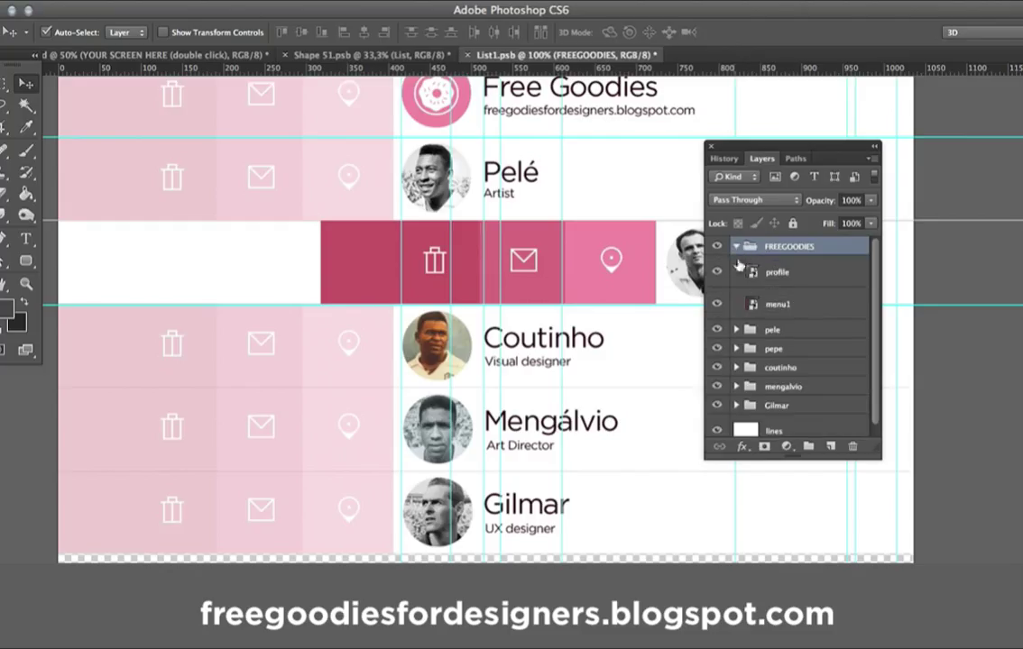
left_click(804, 284)
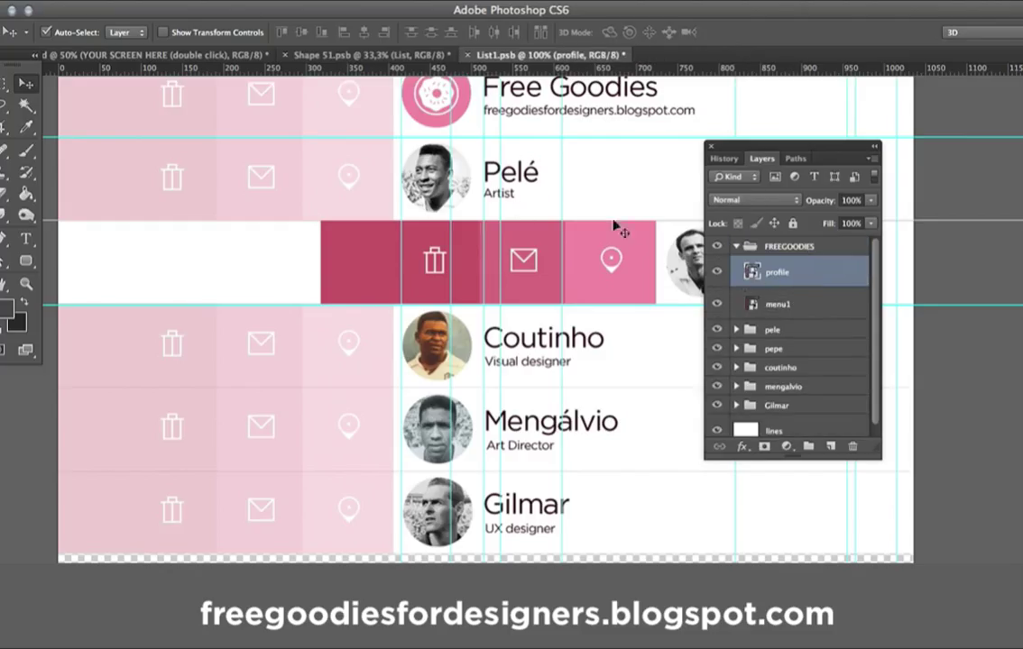
Step: Open the profile smart object as Free Goodies.psb and inspect its Free Goodies heading text
double_click(752, 270)
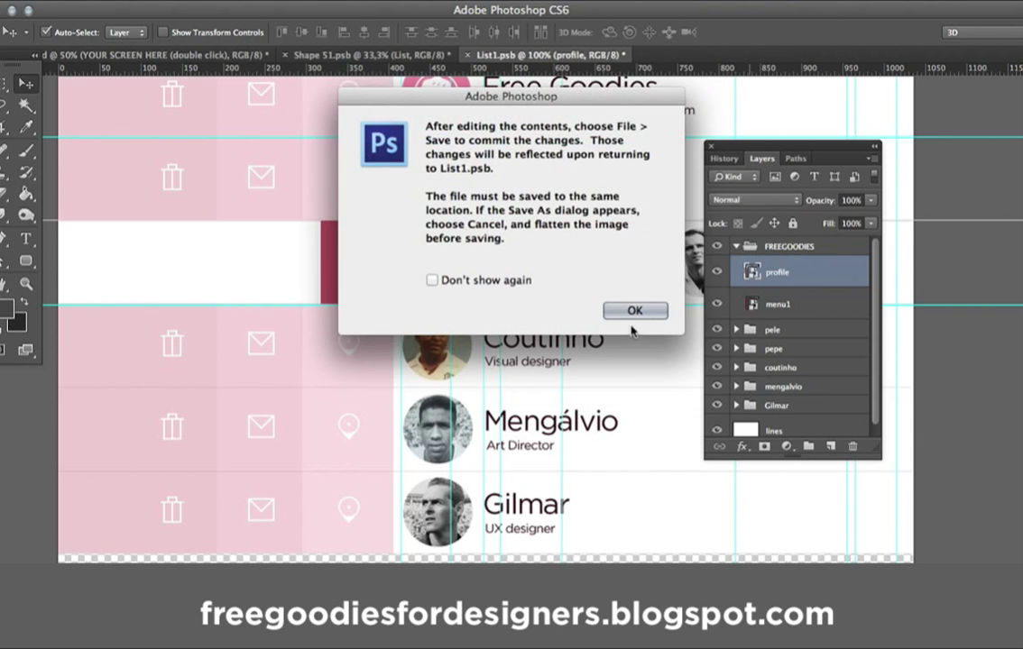
left_click(634, 312)
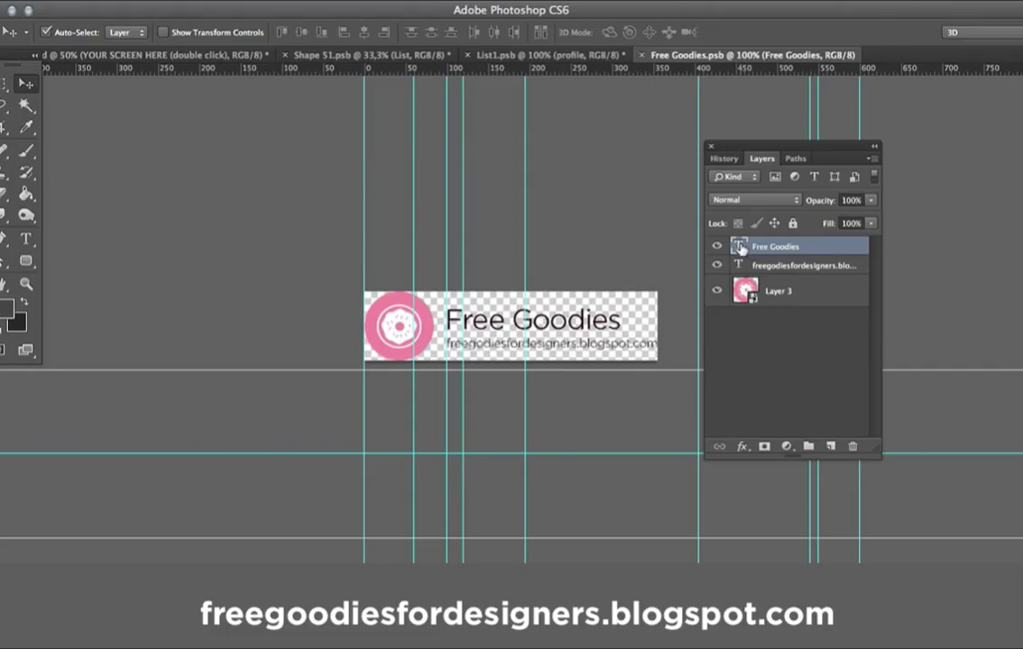
double_click(739, 247)
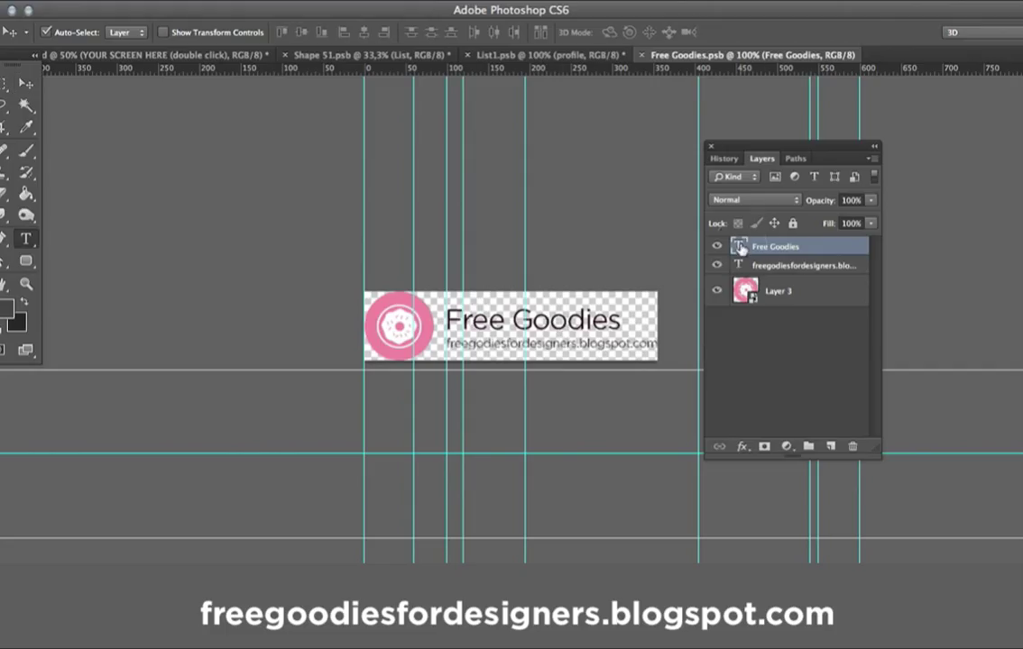
left_click(808, 303)
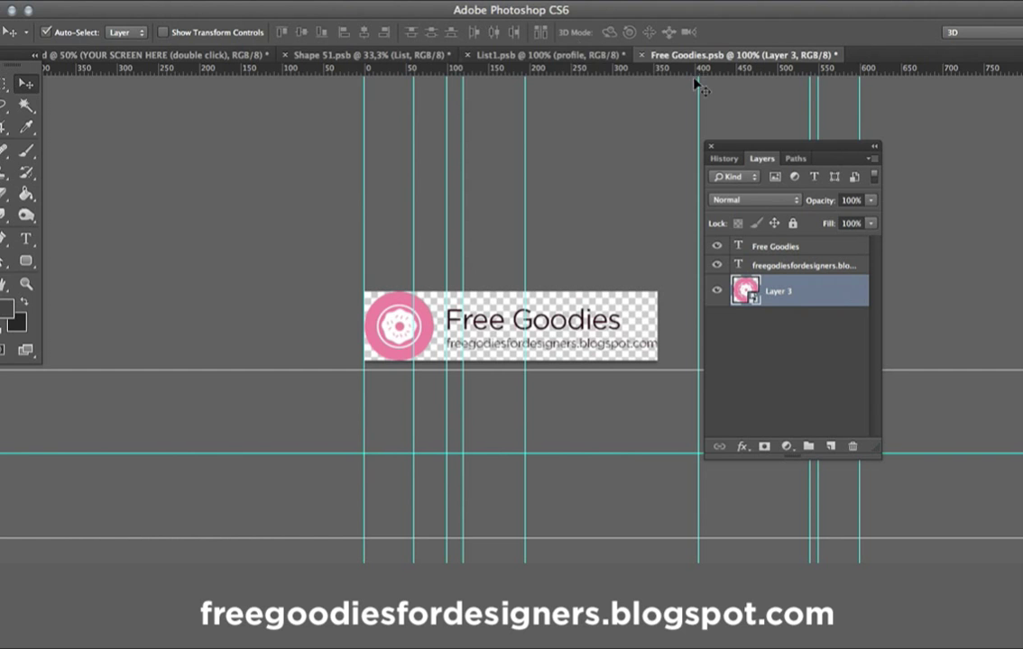
Step: Close Free Goodies.psb without saving and select the menu1 layer in List1.psb
left_click(642, 55)
left_click(481, 220)
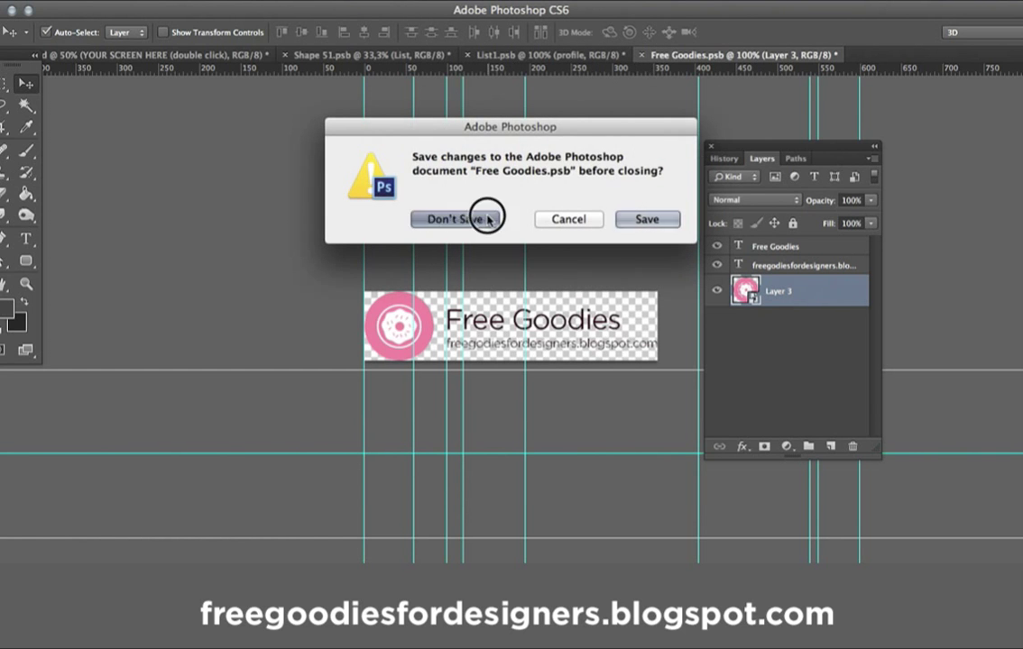
left_click(757, 303)
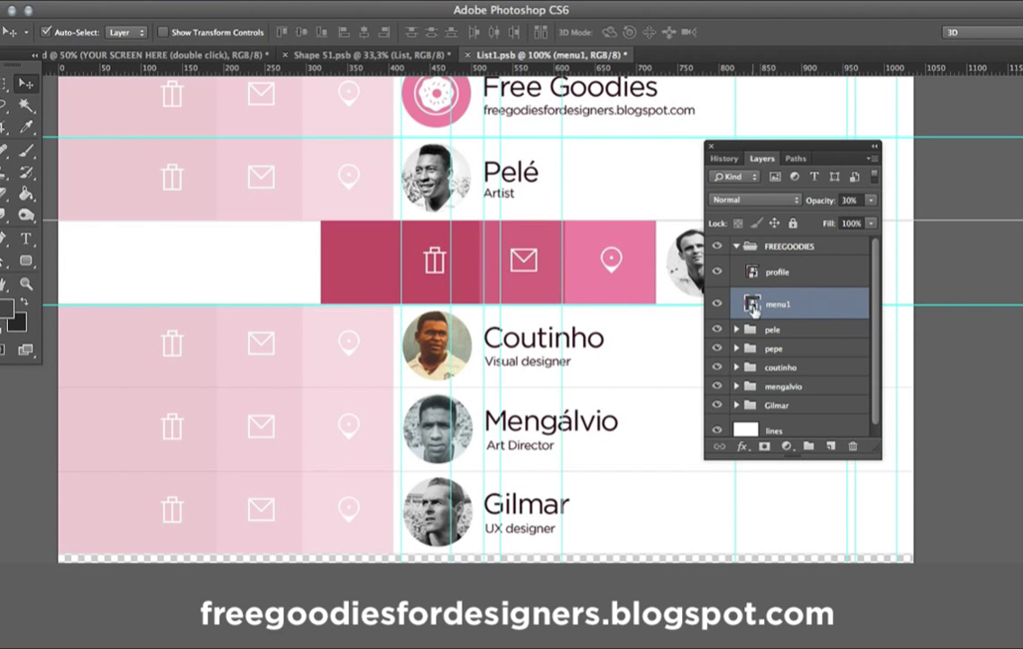
Step: Open menu1 as trash.psb and give the Layer 4 background a grey Color Overlay
double_click(753, 306)
left_click(651, 310)
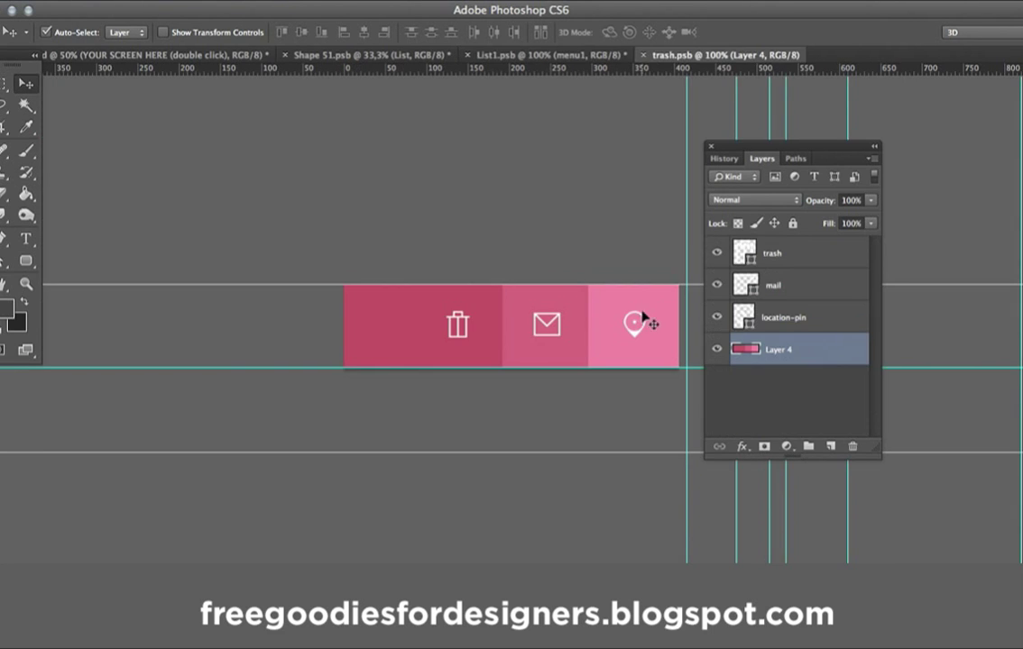
left_click(849, 371)
double_click(841, 362)
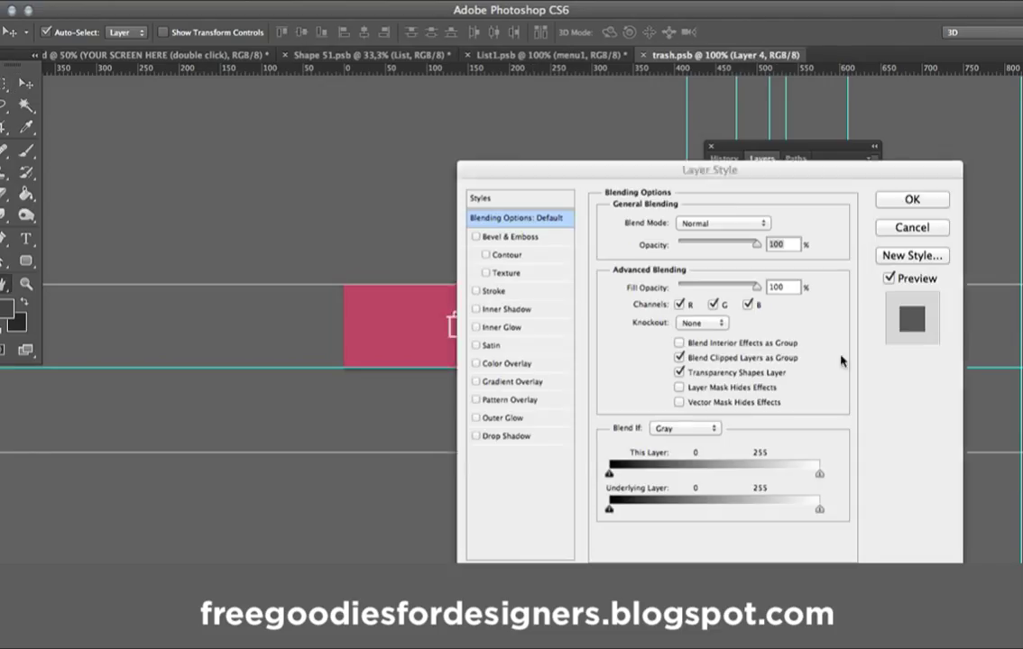
left_click(527, 366)
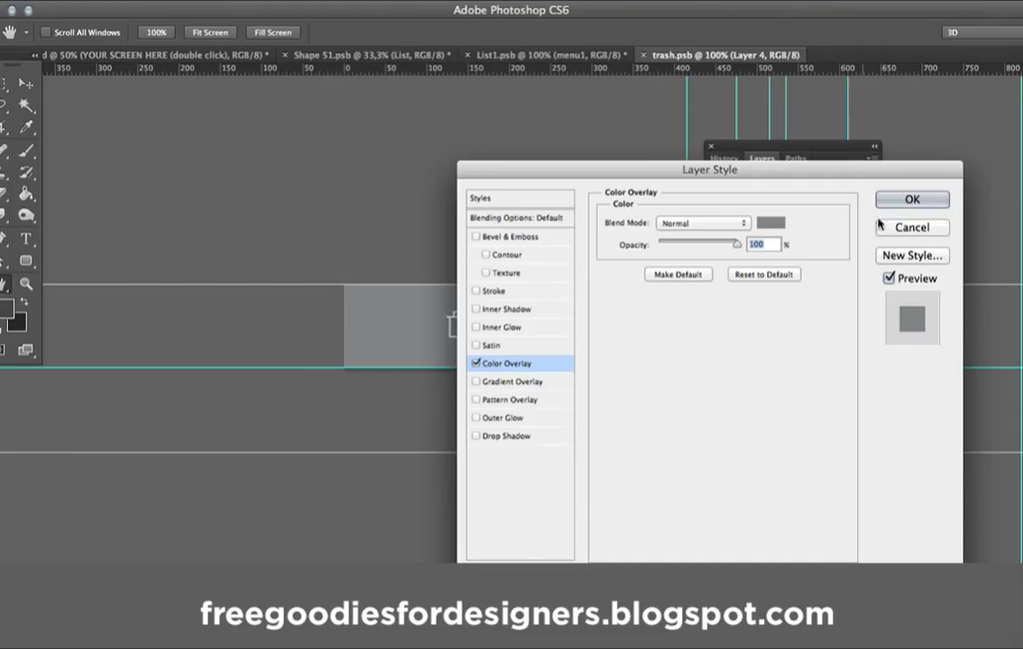
left_click(909, 199)
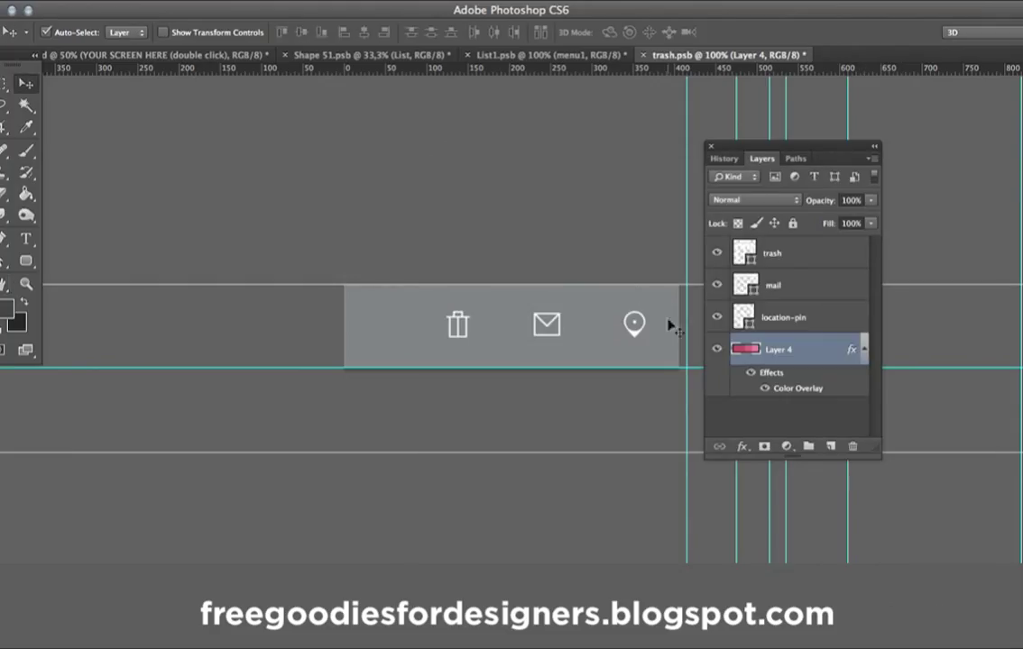
Step: Move the trash icon 94 px right onto the mail icon, save, and return to List1.psb
left_click(728, 256)
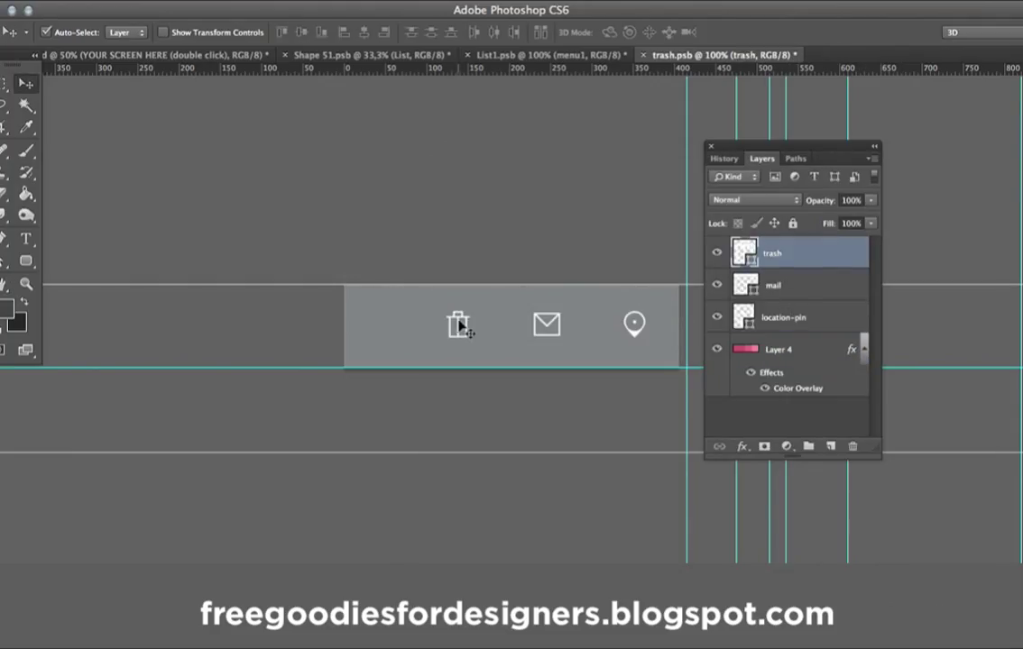
left_click_drag(460, 324, 563, 324)
key("ctrl+s")
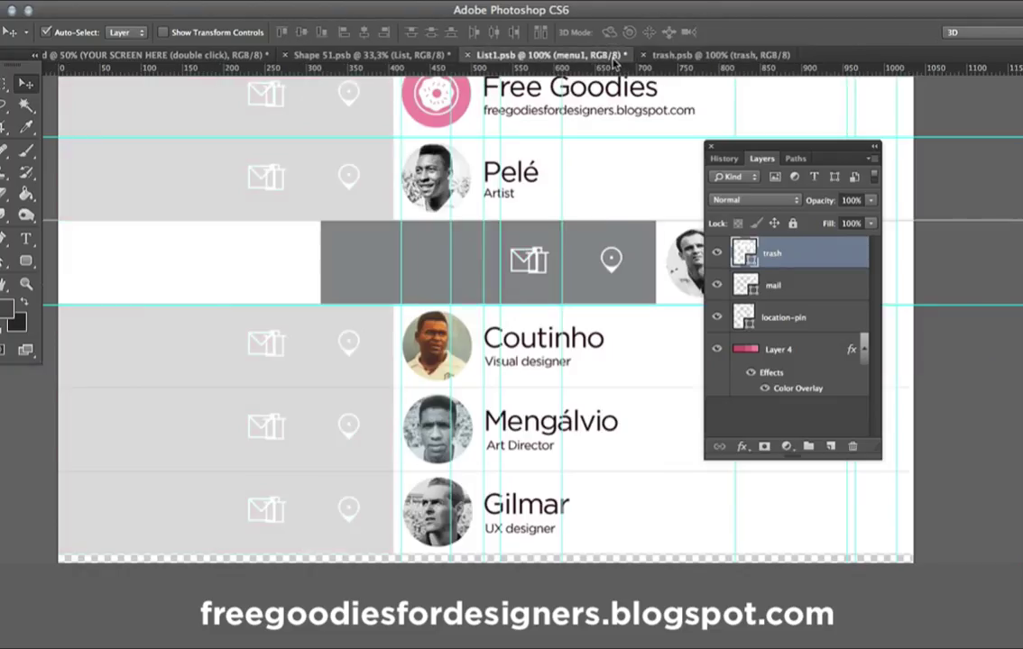
left_click(545, 56)
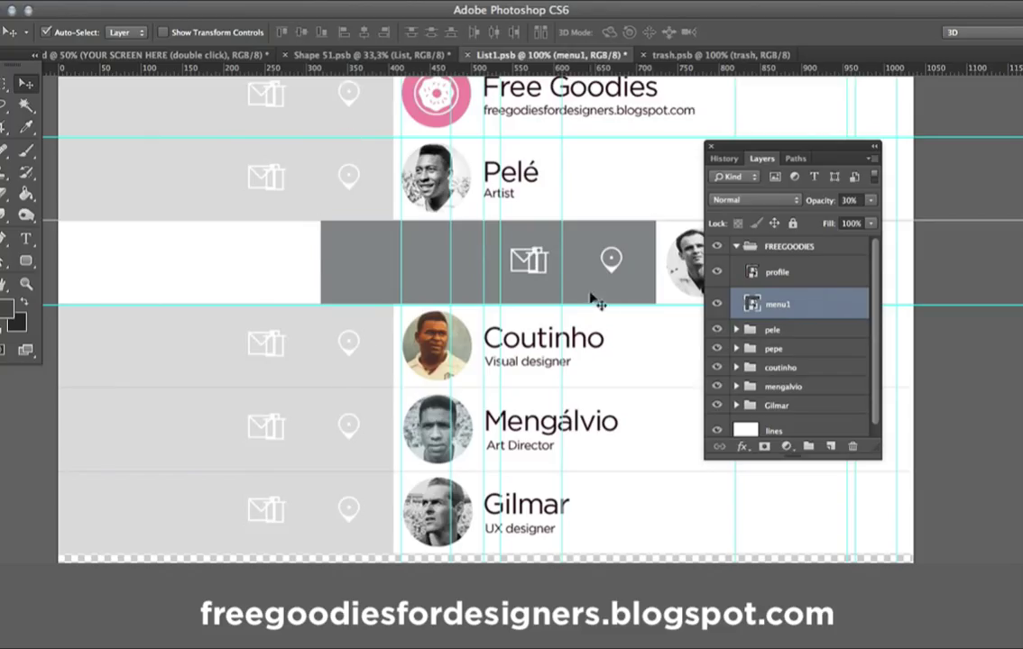
Step: Zoom out, then close trash.psb, List1.psb and Shape 51.psb without saving
key("ctrl+minus")
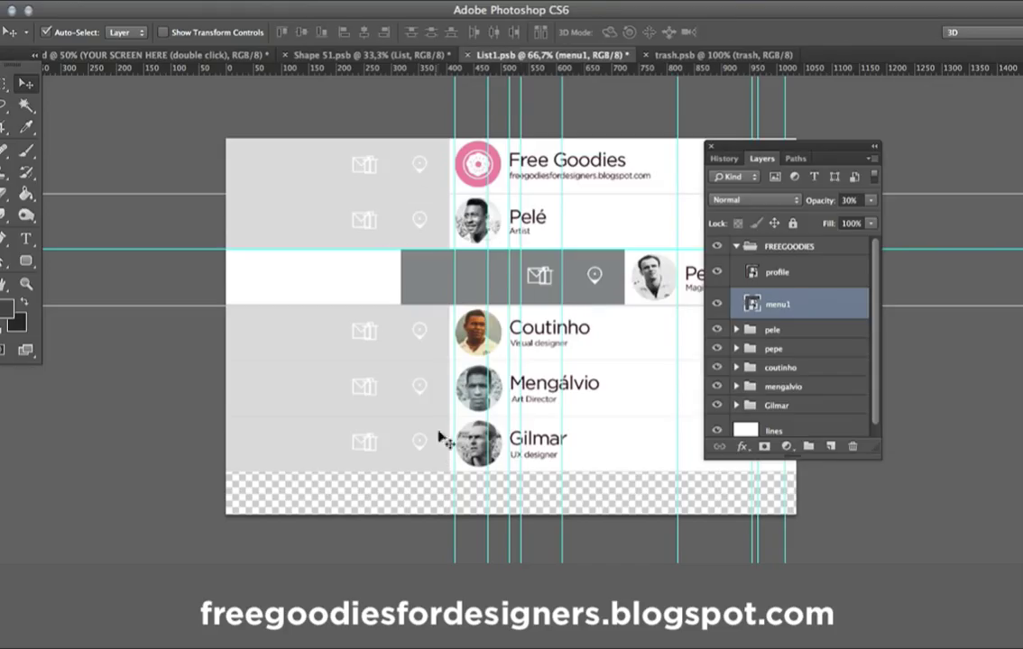
left_click(693, 54)
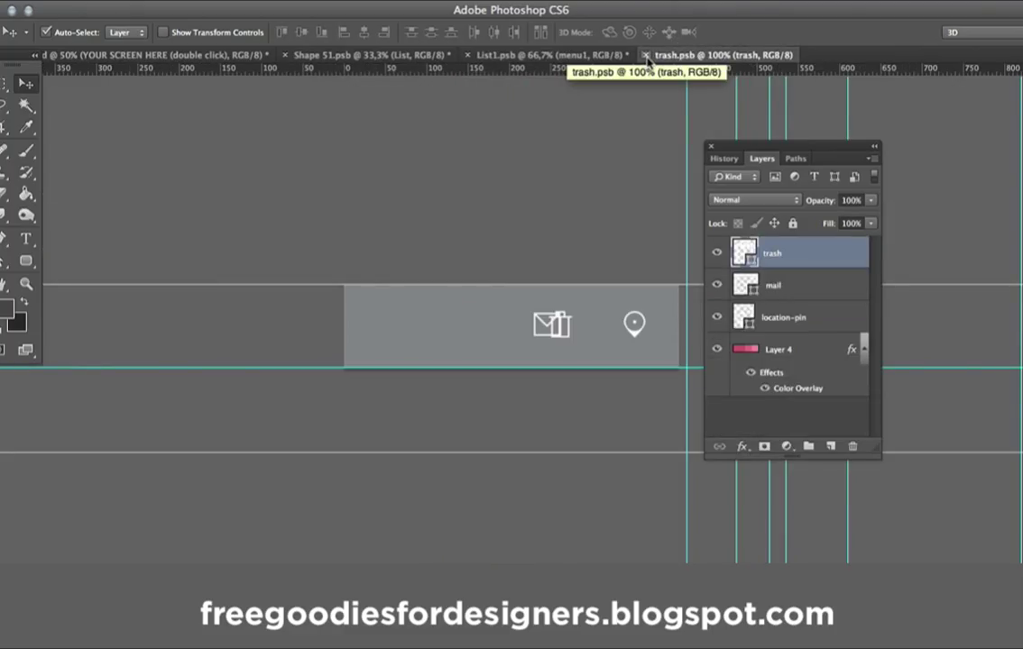
left_click(645, 55)
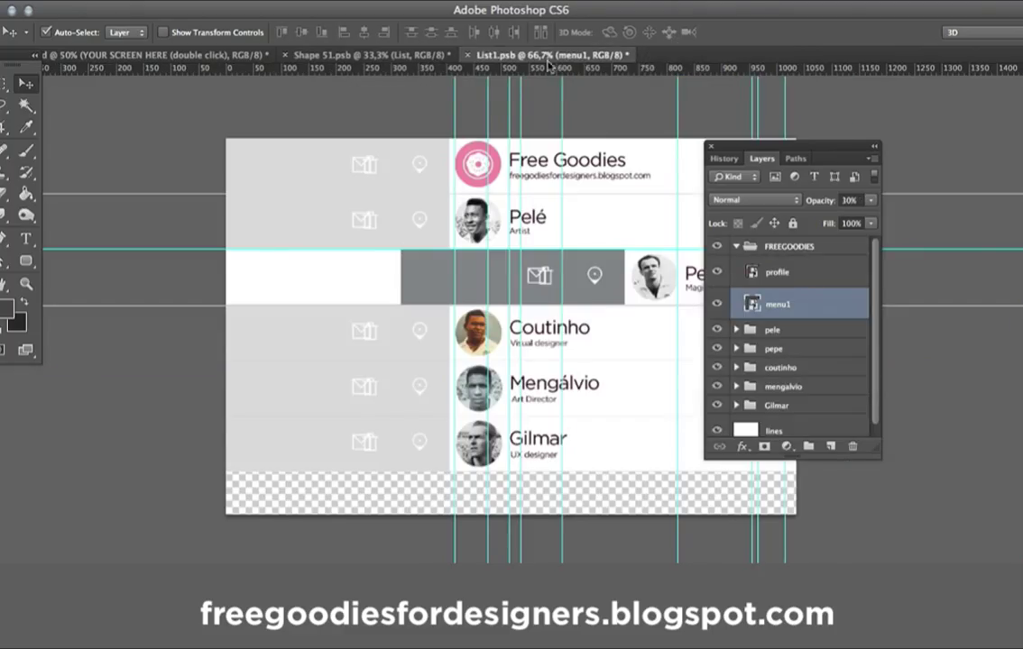
left_click(468, 56)
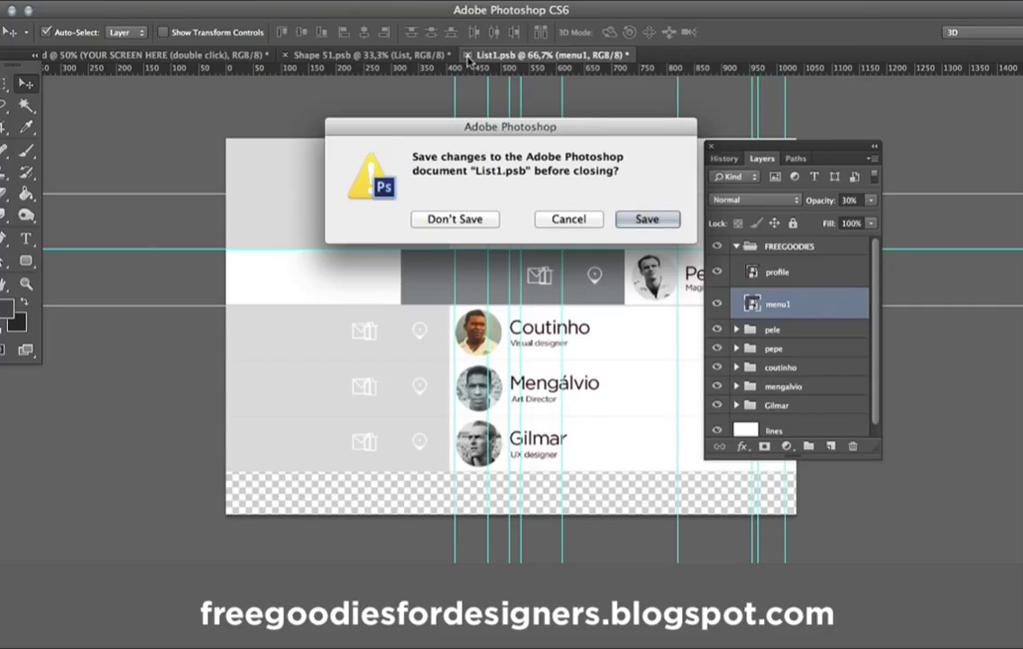
left_click(457, 219)
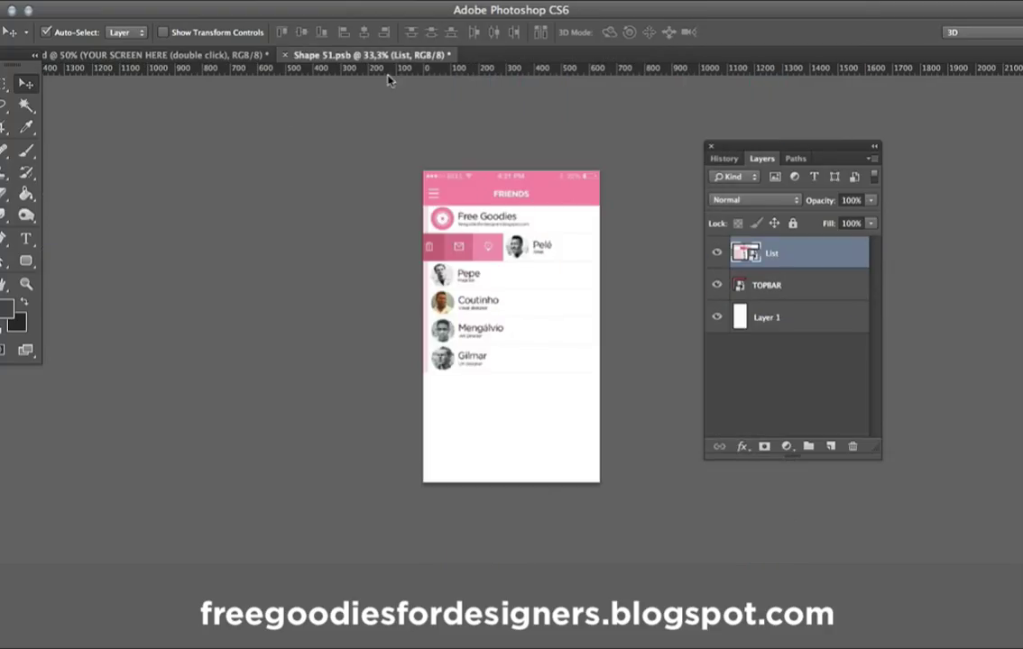
left_click(286, 55)
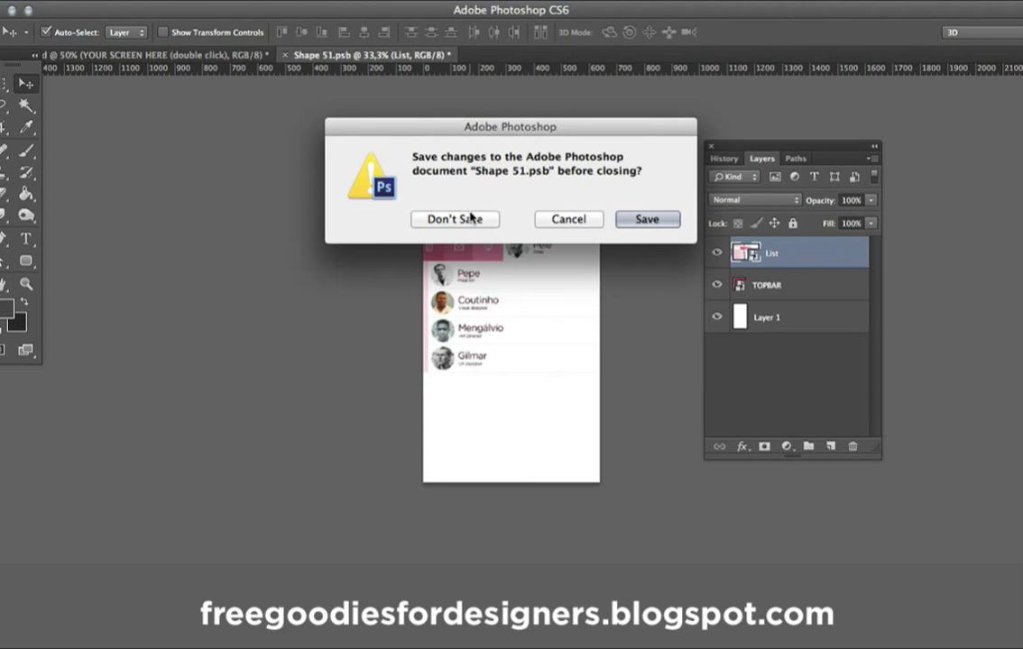
left_click(460, 219)
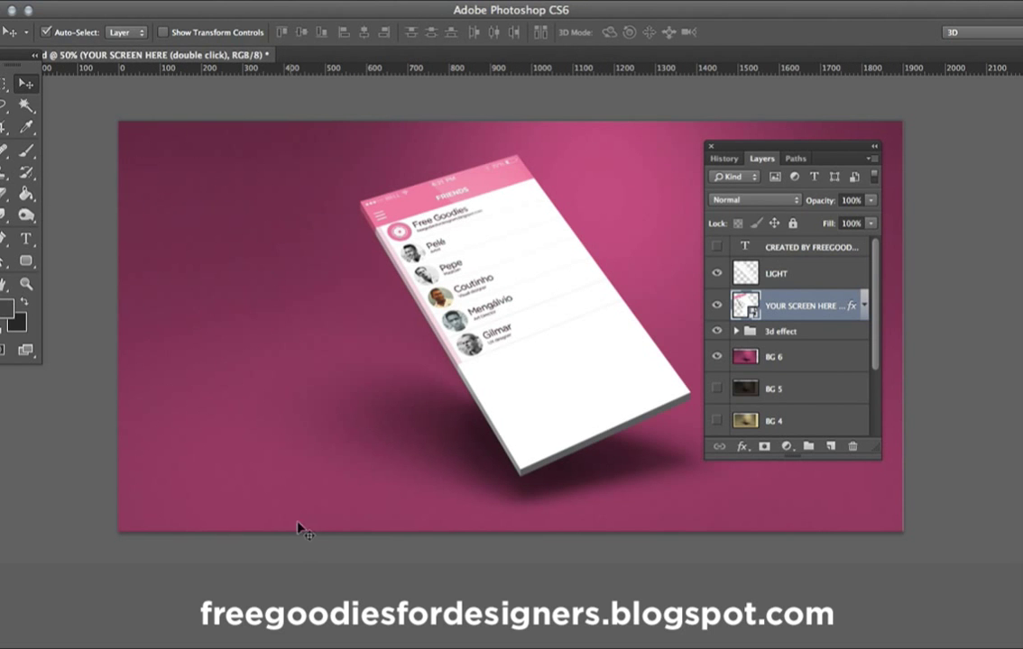
Step: Show a shortened Timeline under the mockup and preview frames 01:18f and 03:00f
left_click(495, 8)
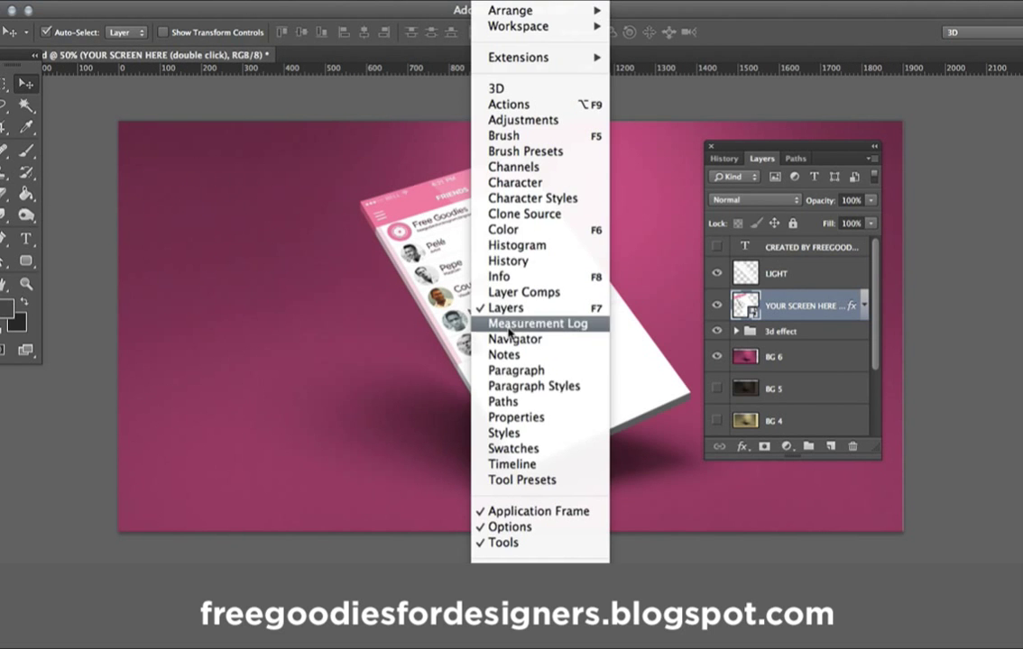
left_click(511, 463)
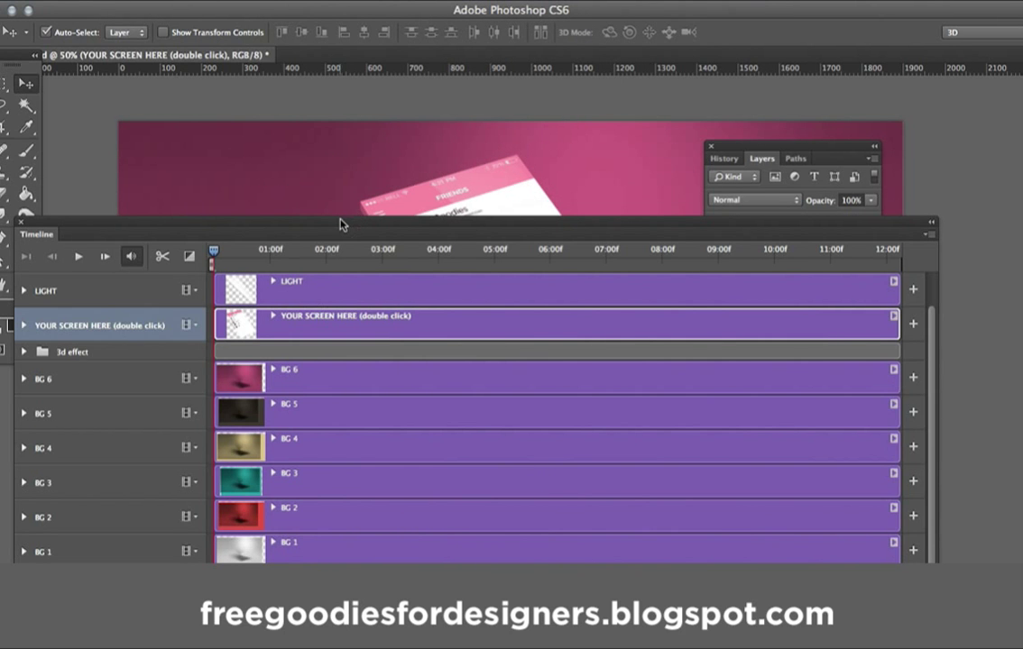
left_click_drag(343, 222, 335, 490)
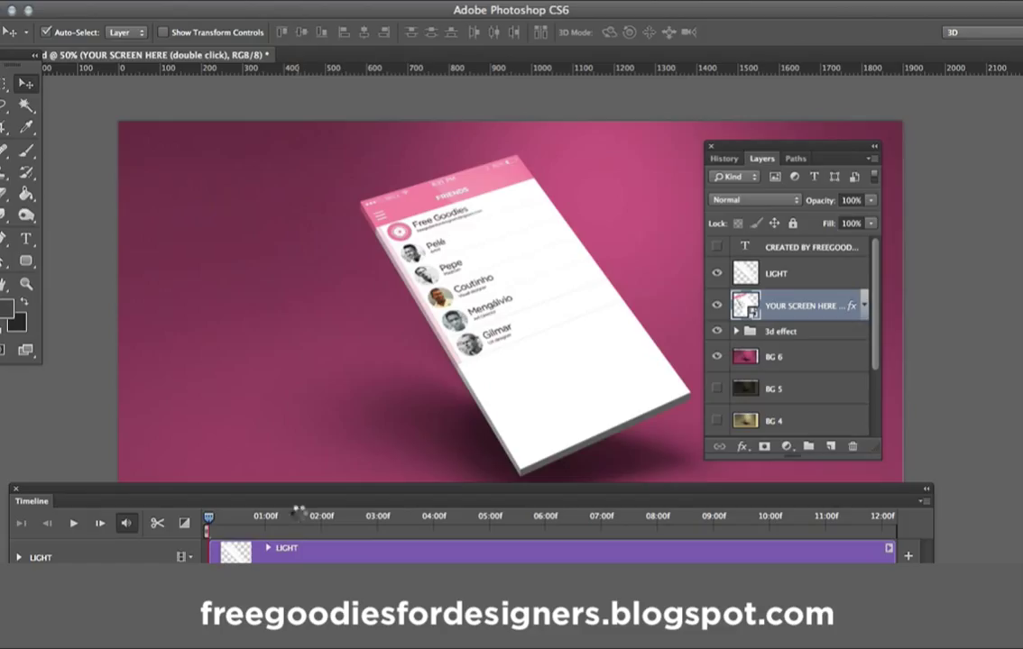
left_click(301, 516)
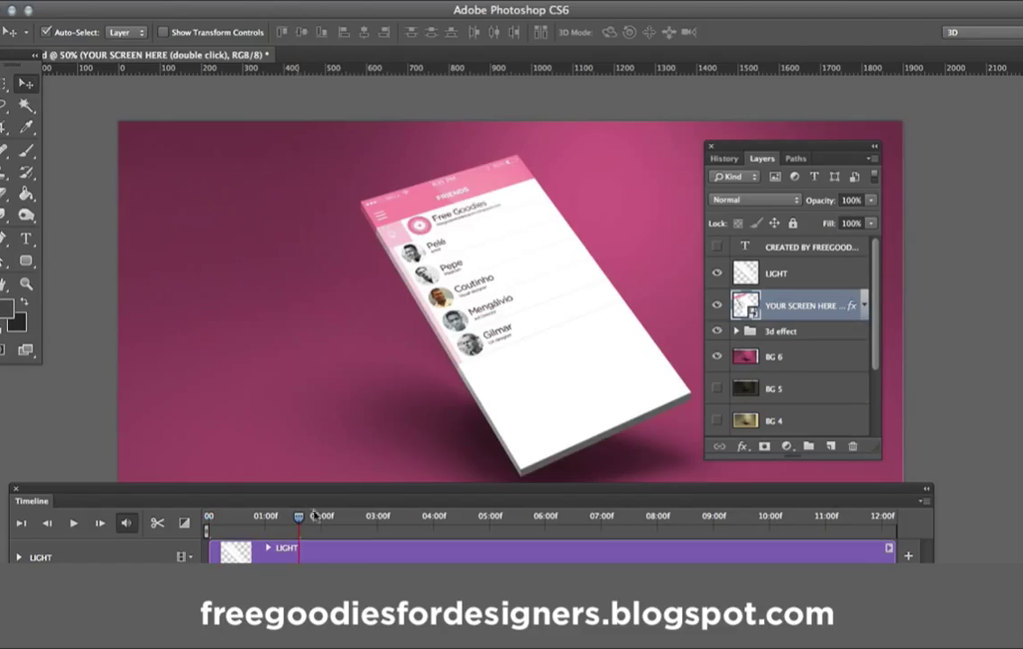
left_click(373, 516)
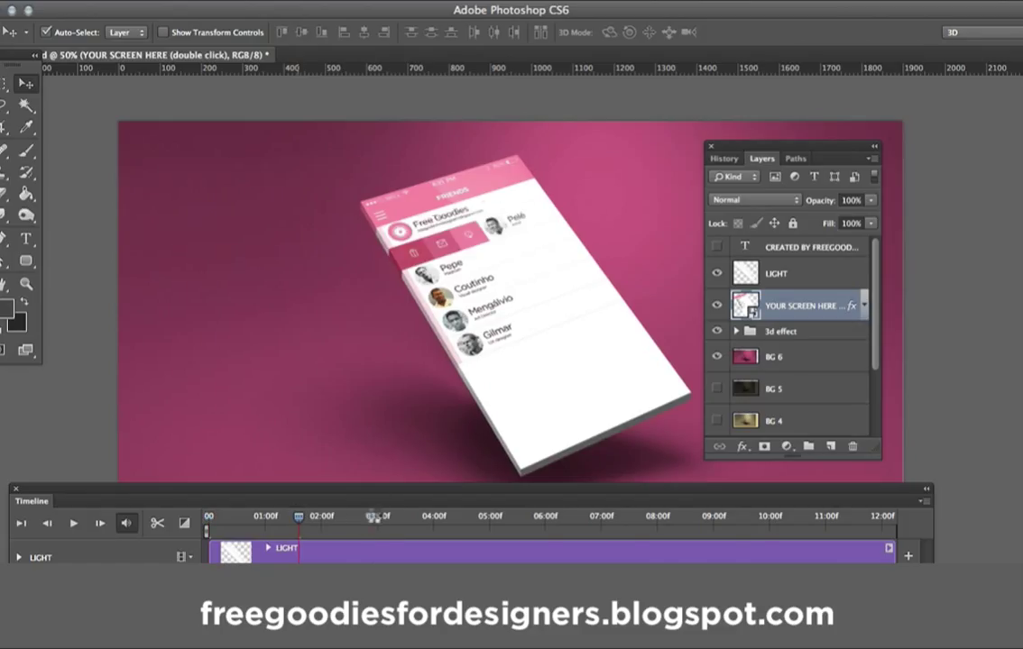